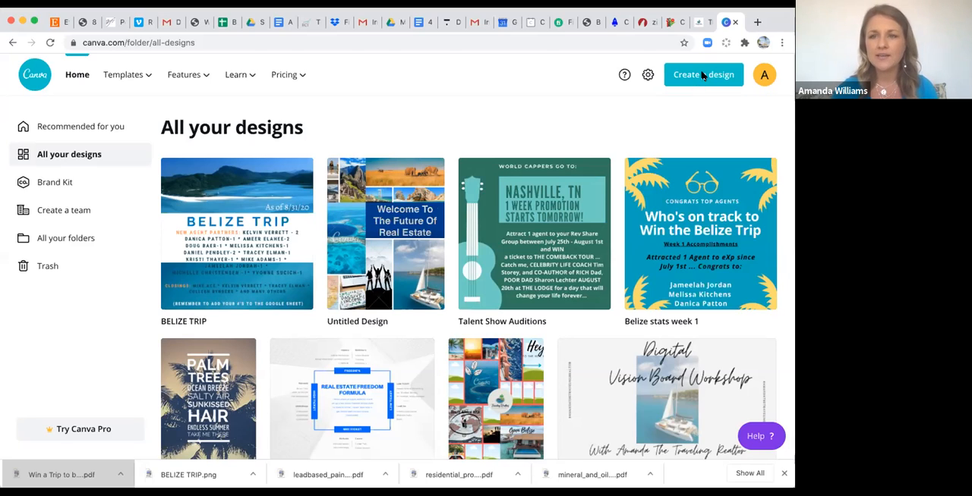
{"action": "left_click", "coordinate": [703, 76]}
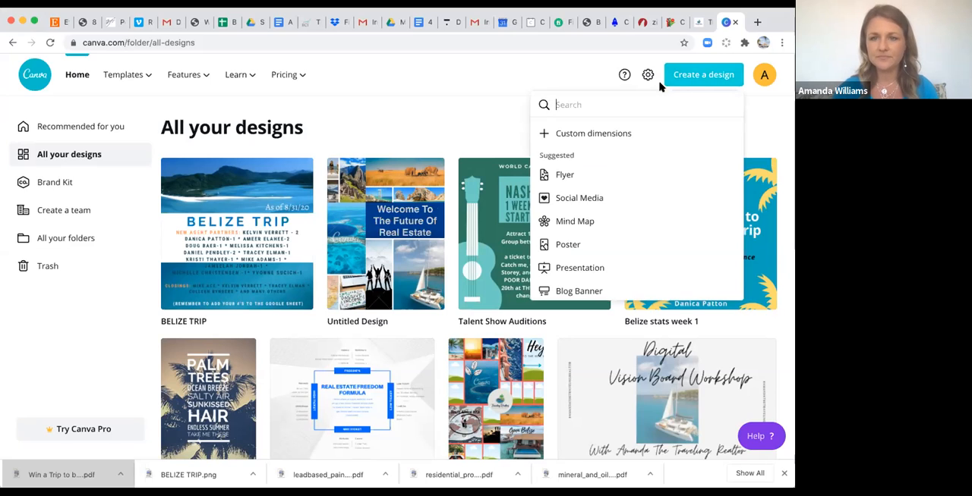
{"action": "left_click", "coordinate": [561, 177]}
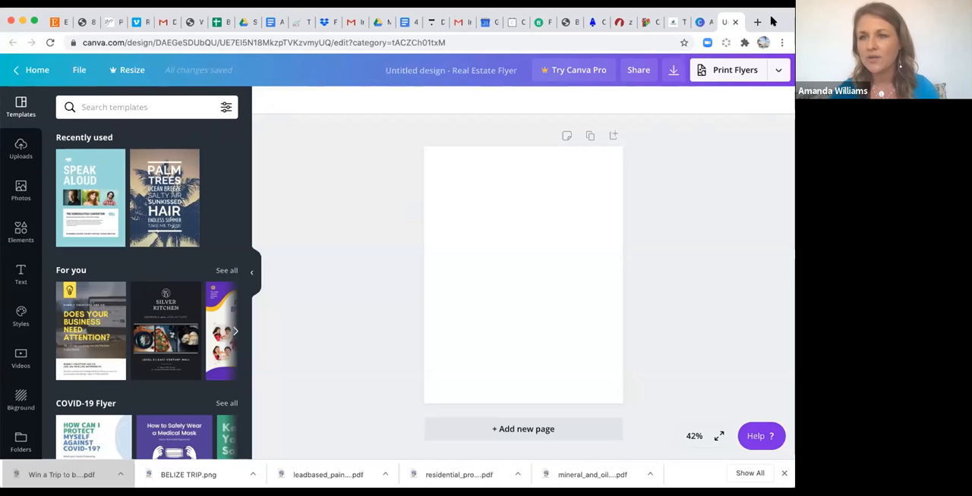
{"action": "left_click", "coordinate": [17, 72]}
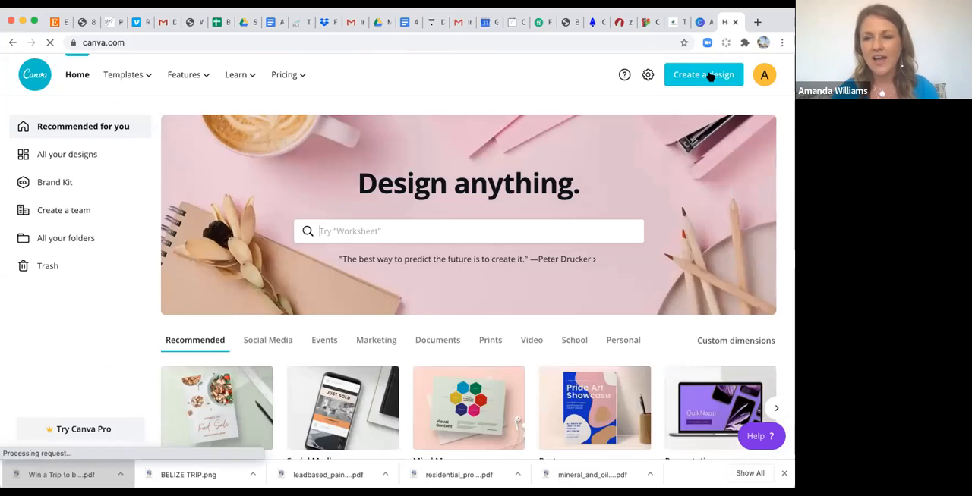
Create a new blank flyer design at 8.5 × 11 in.
{"action": "left_click", "coordinate": [708, 75]}
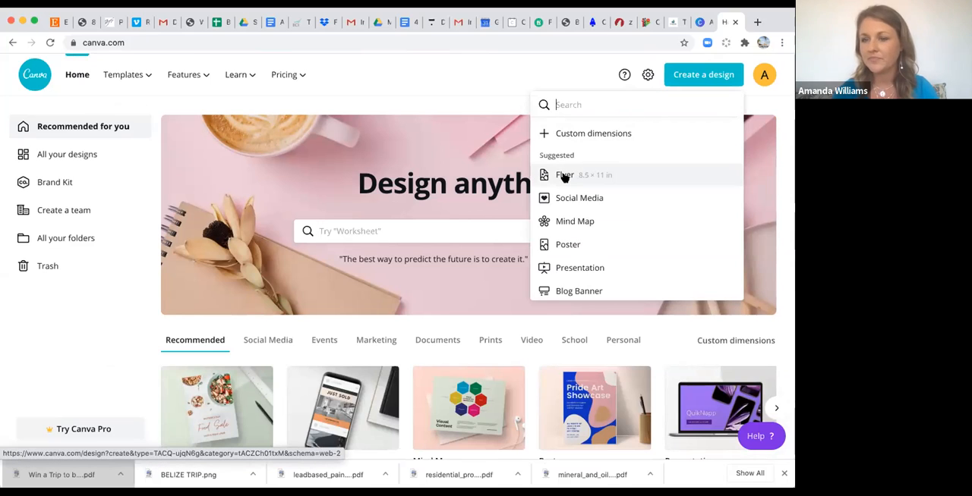
{"action": "left_click", "coordinate": [562, 176]}
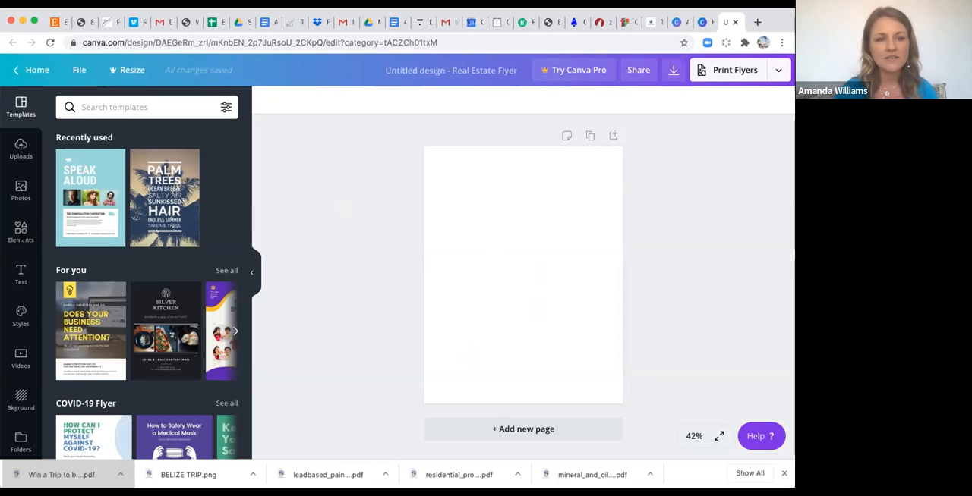
Find the Grids elements, add the two-row grid to the flyer, and shrink it into the page's upper-left area.
{"action": "left_click", "coordinate": [20, 231]}
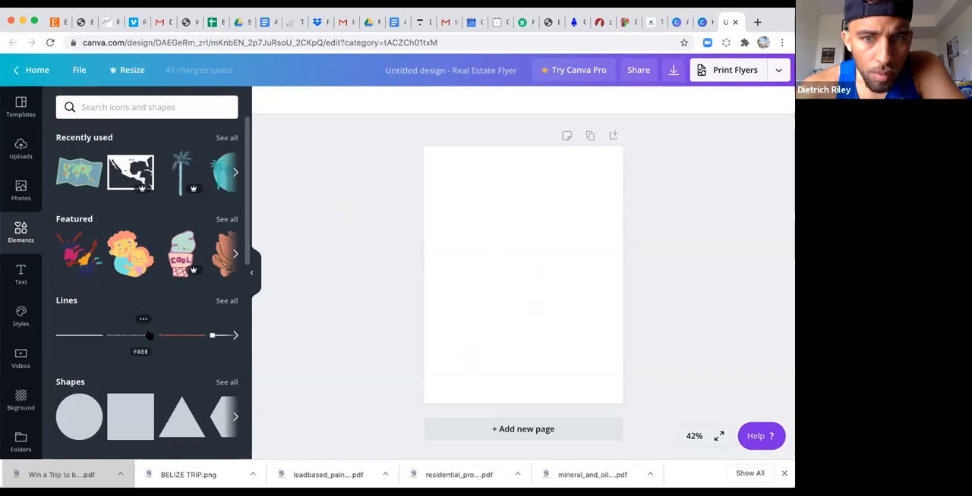
{"action": "scroll", "coordinate": [148, 334], "scroll_direction": "down", "scroll_amount": 3}
{"action": "scroll", "coordinate": [149, 335], "scroll_direction": "down", "scroll_amount": 5}
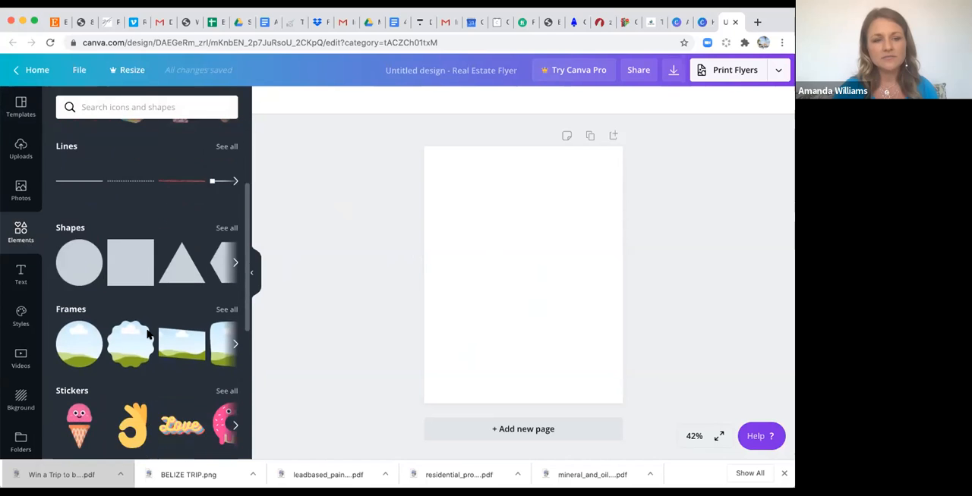
{"action": "scroll", "coordinate": [149, 335], "scroll_direction": "down", "scroll_amount": 3}
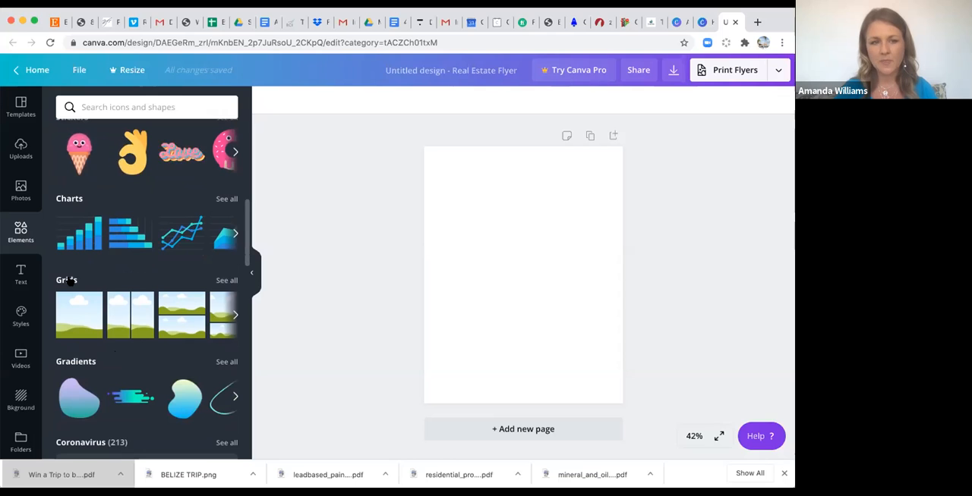
{"action": "left_click", "coordinate": [68, 280]}
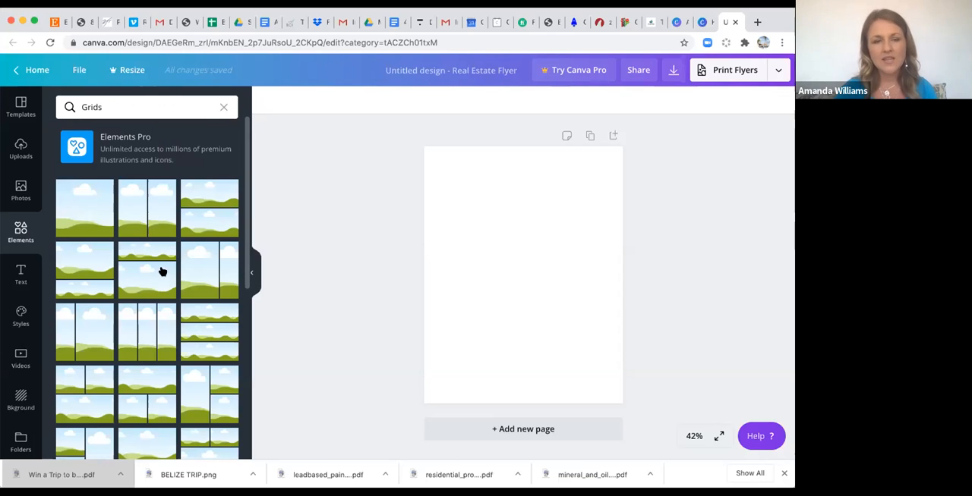
{"action": "scroll", "coordinate": [142, 389], "scroll_direction": "down", "scroll_amount": 10}
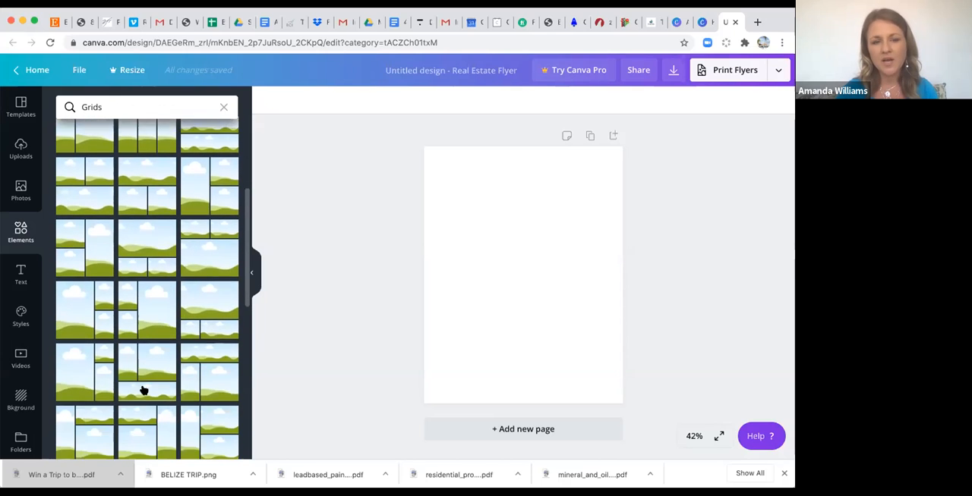
{"action": "scroll", "coordinate": [143, 389], "scroll_direction": "up", "scroll_amount": 10}
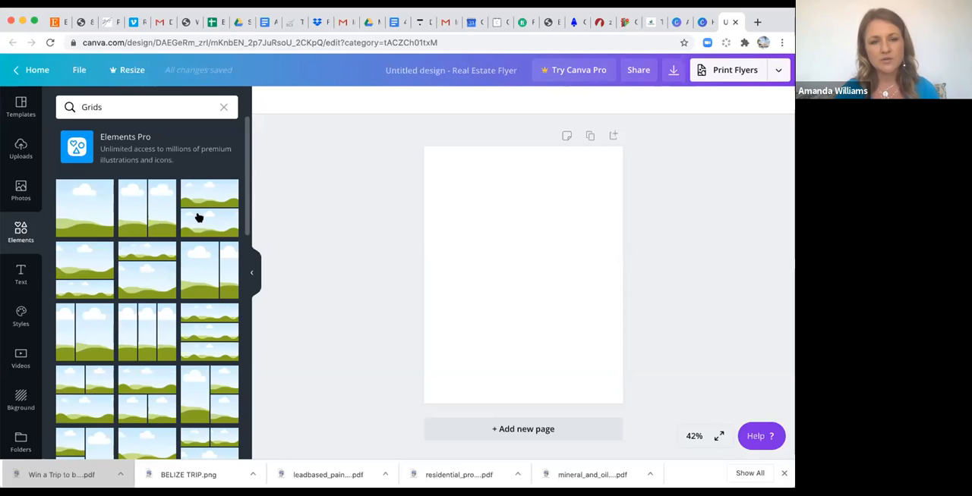
{"action": "left_click_drag", "start_coordinate": [278, 210], "coordinate": [440, 208]}
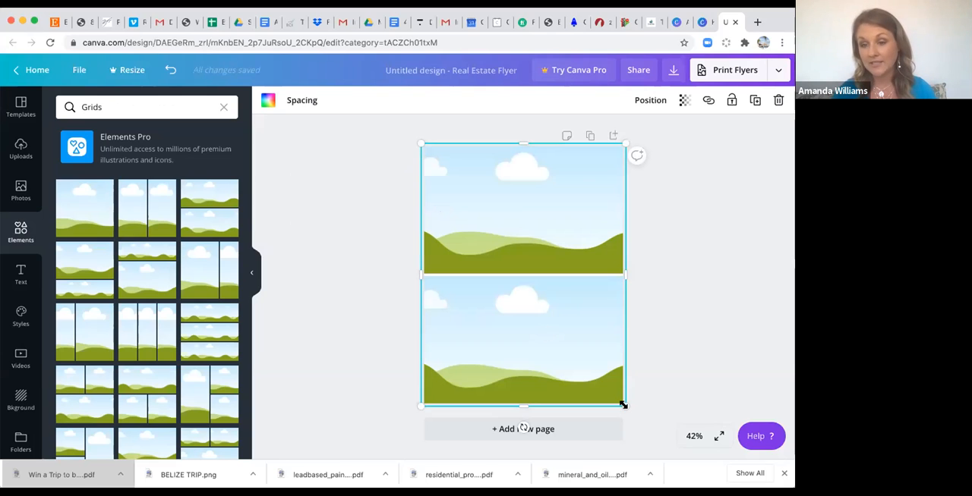
{"action": "left_click_drag", "start_coordinate": [623, 405], "coordinate": [538, 257]}
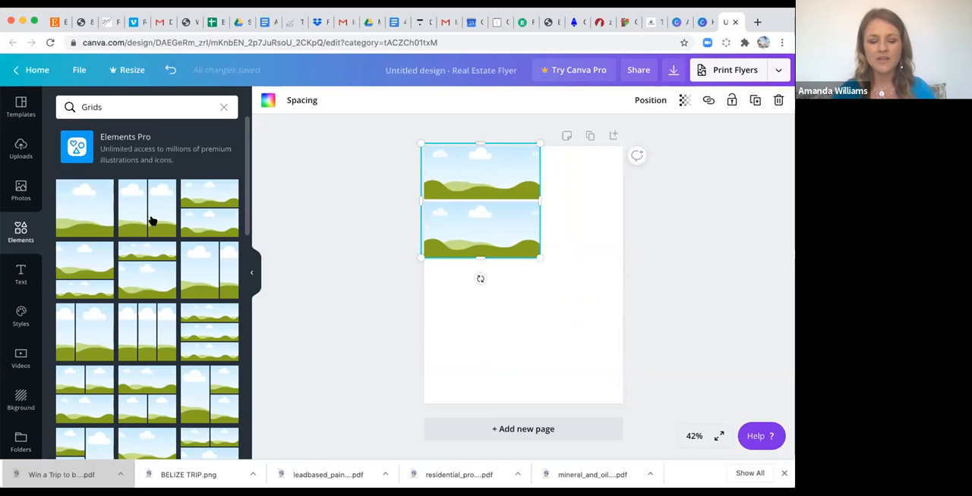
Add a two-column grid below the first grid and a three-cell grid in the page's lower-right corner, resizing both to fit.
{"action": "left_click_drag", "start_coordinate": [448, 309], "coordinate": [447, 308]}
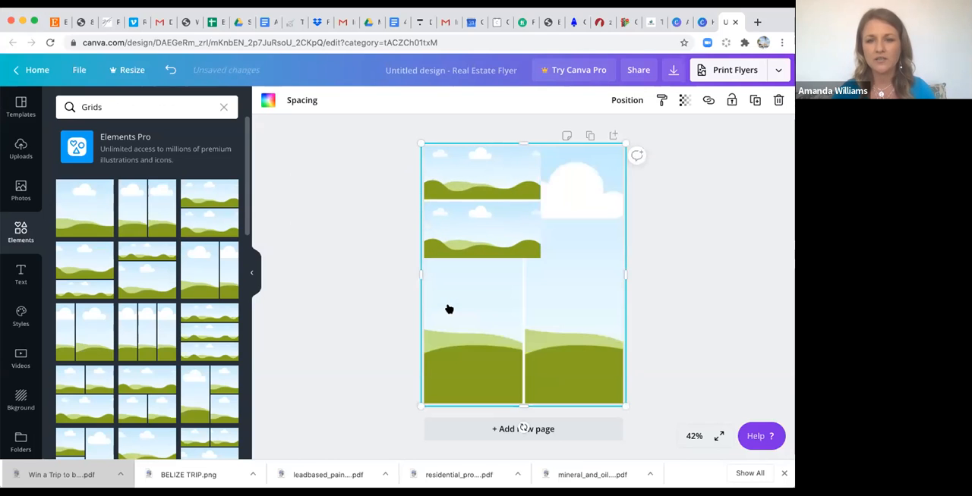
{"action": "left_click_drag", "start_coordinate": [624, 140], "coordinate": [538, 257]}
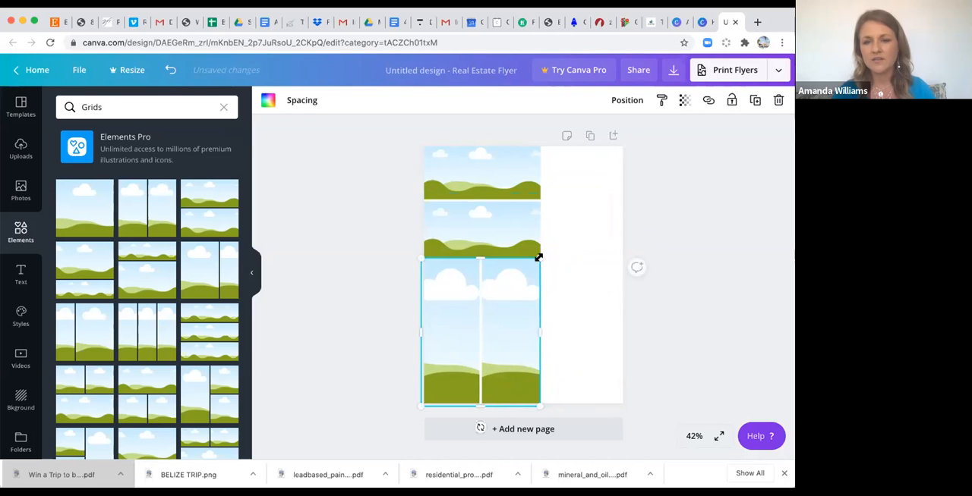
{"action": "left_click_drag", "start_coordinate": [227, 395], "coordinate": [554, 196]}
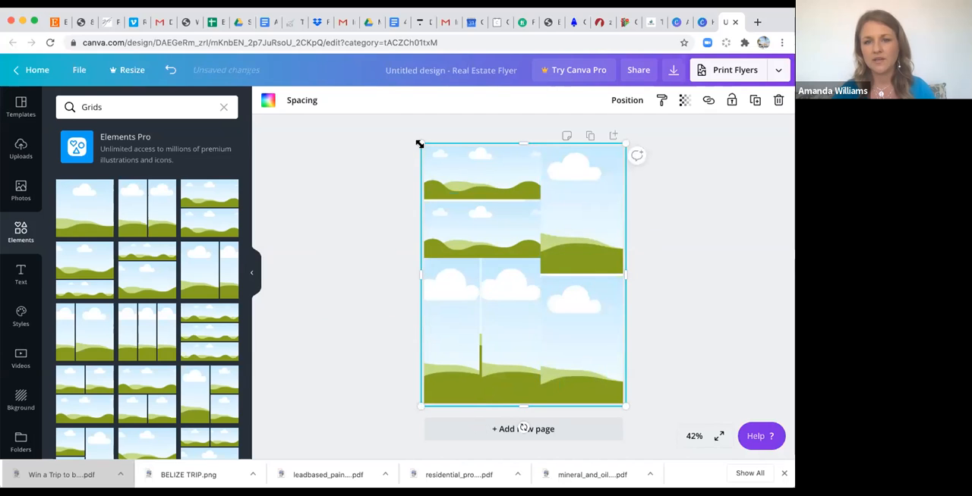
{"action": "left_click_drag", "start_coordinate": [420, 144], "coordinate": [538, 320]}
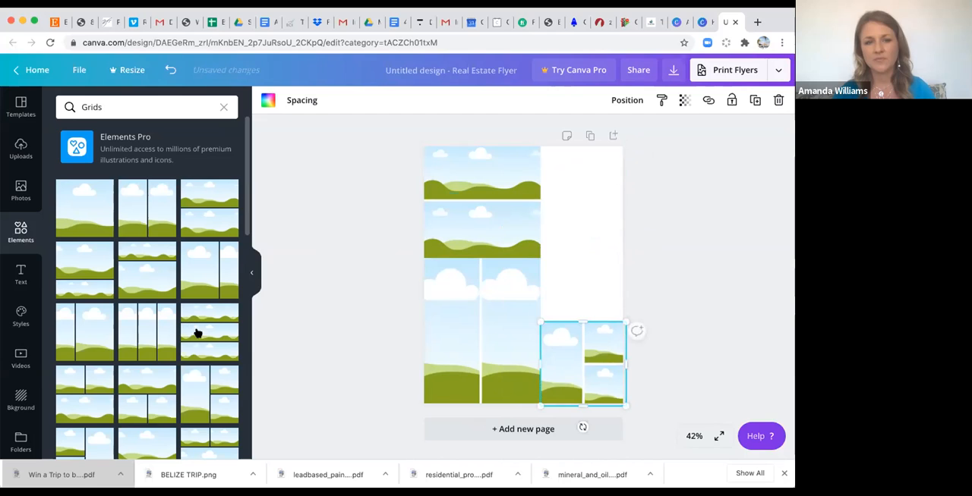
Add a two-column grid and shrink it into the page's upper-right corner, leaving a gap above the three-cell grid.
{"action": "left_click", "coordinate": [148, 331]}
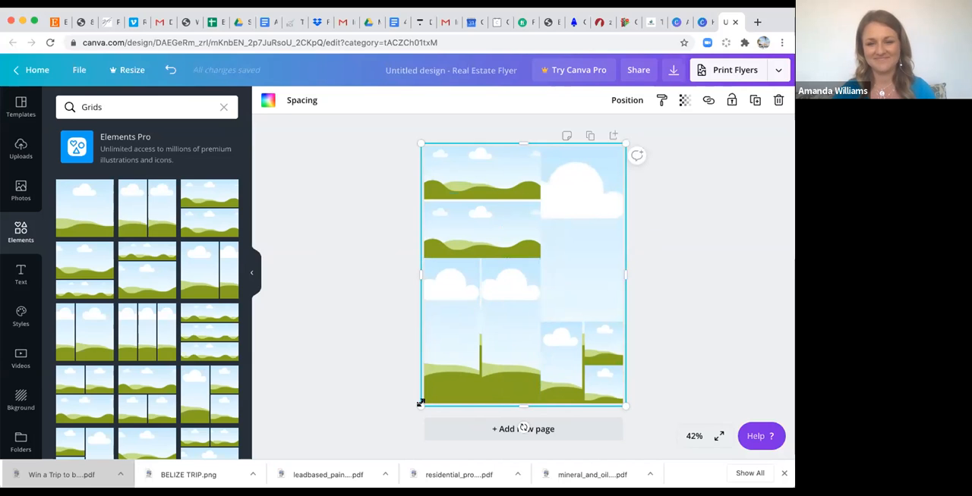
{"action": "left_click_drag", "start_coordinate": [479, 325], "coordinate": [542, 318]}
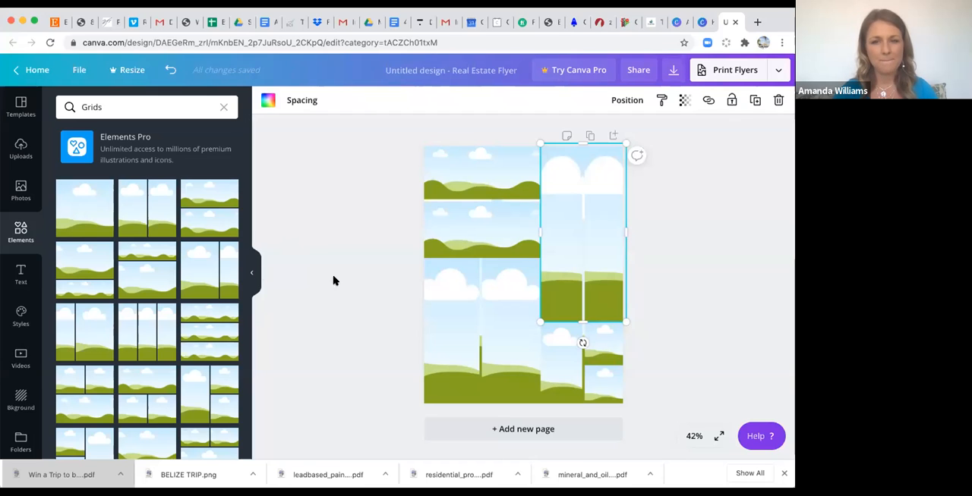
{"action": "left_click_drag", "start_coordinate": [541, 320], "coordinate": [539, 231]}
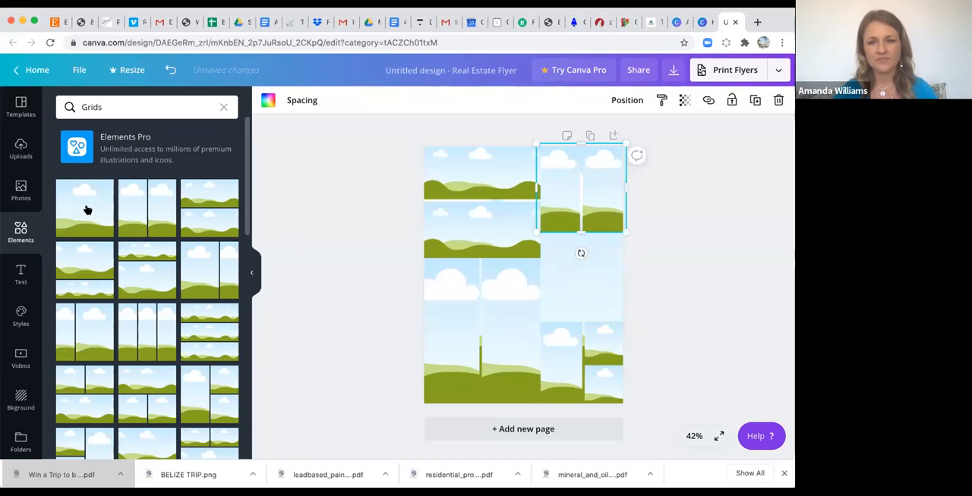
Add a single-cell grid and resize it to fill the gap between the two grids on the page's right side.
{"action": "left_click", "coordinate": [582, 258]}
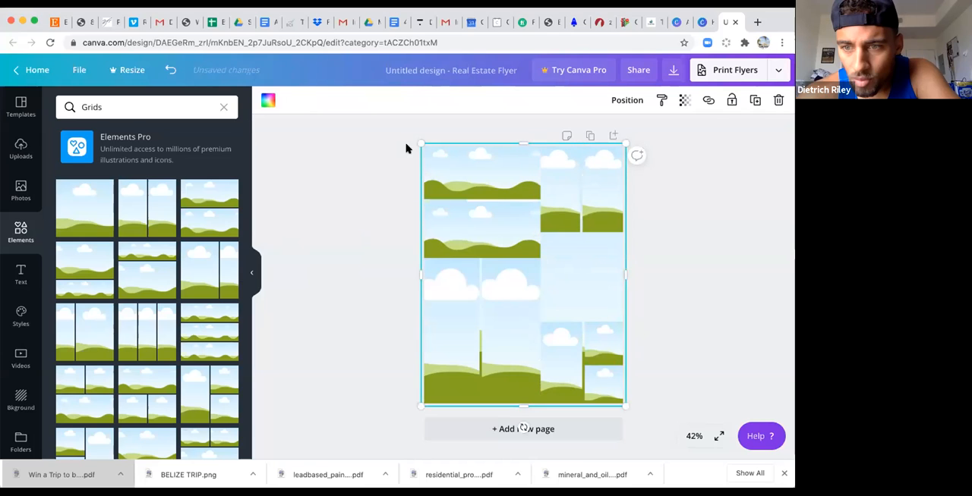
{"action": "left_click_drag", "start_coordinate": [419, 144], "coordinate": [540, 232]}
{"action": "left_click_drag", "start_coordinate": [620, 397], "coordinate": [620, 320]}
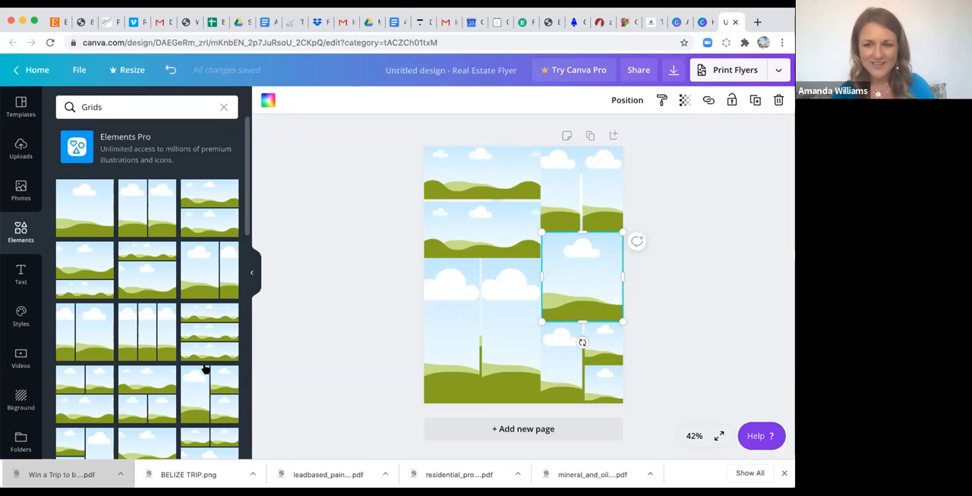
Look through the remaining grid layouts, the uploaded images and their upload sources, the templates, and the stock photos.
{"action": "scroll", "coordinate": [203, 368], "scroll_direction": "down", "scroll_amount": 15}
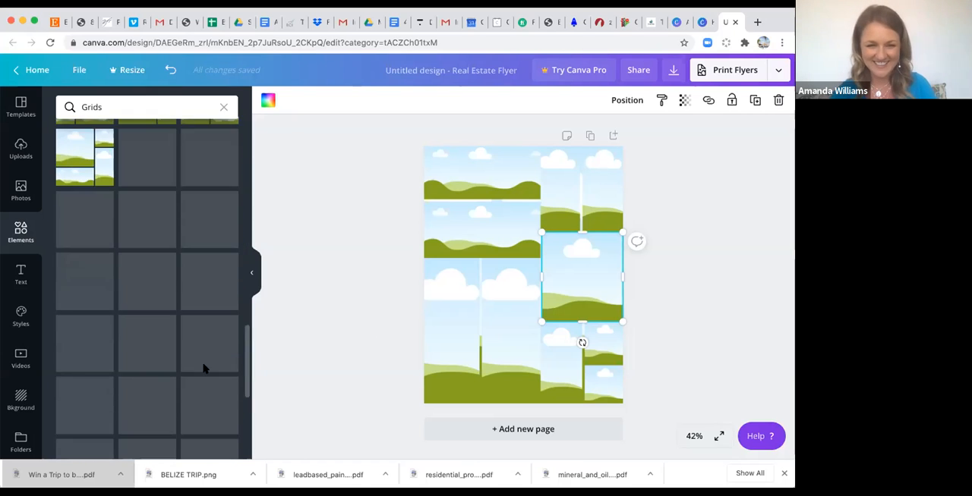
{"action": "scroll", "coordinate": [204, 368], "scroll_direction": "down", "scroll_amount": 3}
{"action": "scroll", "coordinate": [205, 369], "scroll_direction": "up", "scroll_amount": 16}
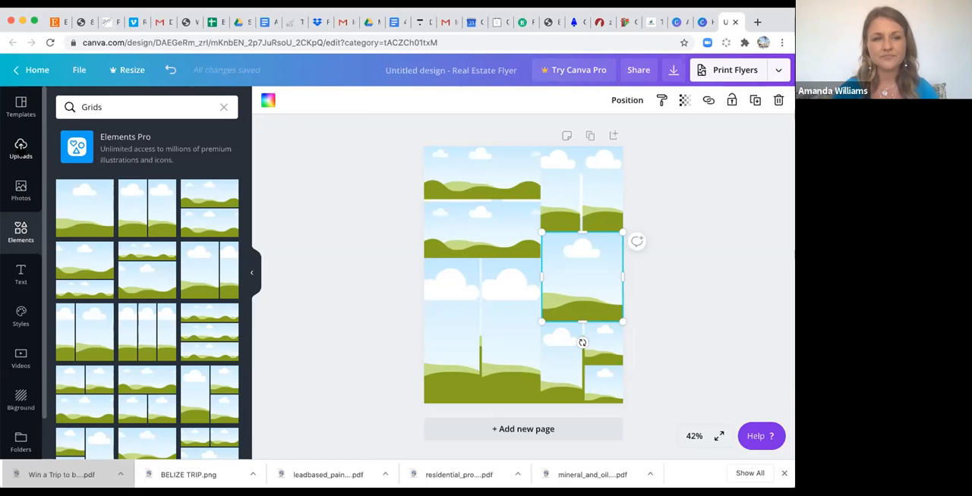
{"action": "left_click", "coordinate": [20, 150]}
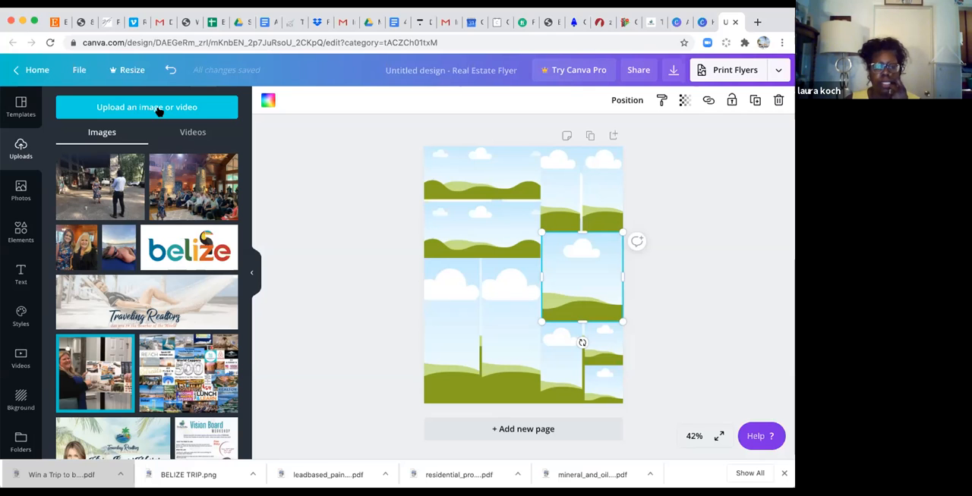
{"action": "left_click", "coordinate": [159, 110]}
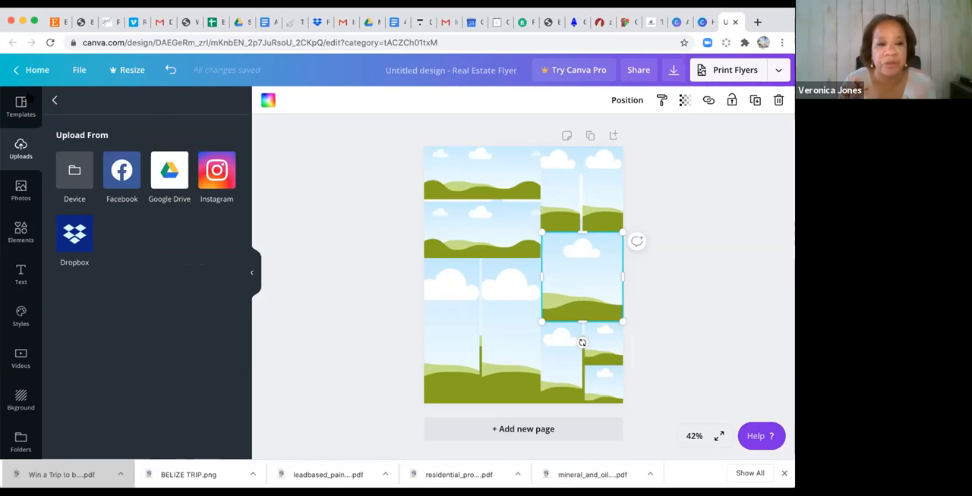
{"action": "left_click", "coordinate": [21, 106]}
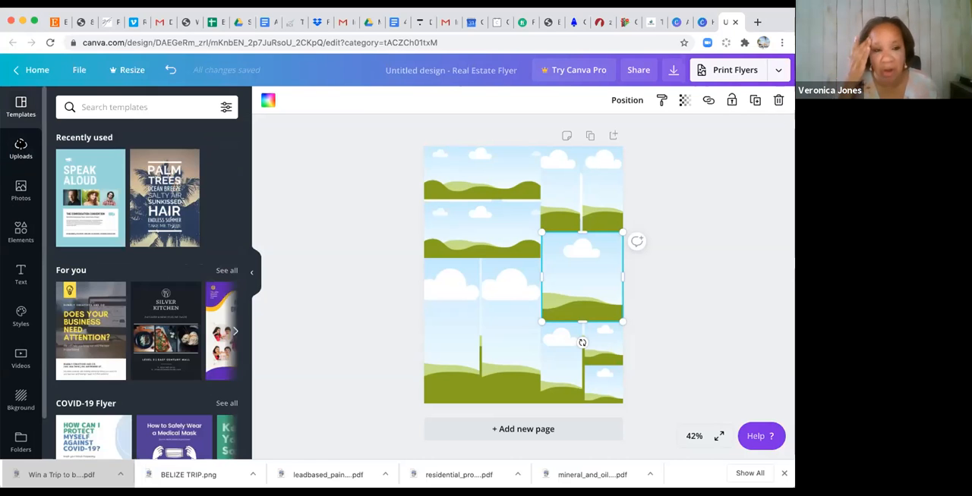
{"action": "left_click", "coordinate": [22, 146]}
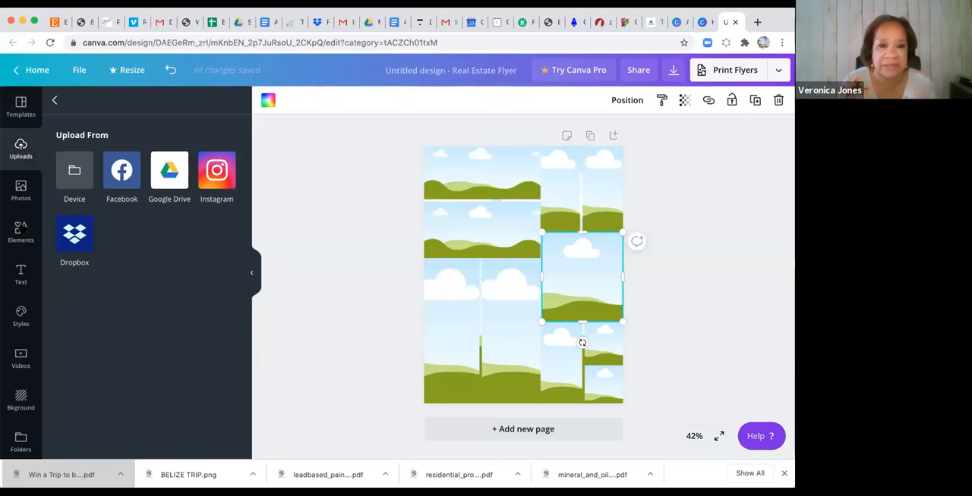
{"action": "left_click", "coordinate": [16, 195]}
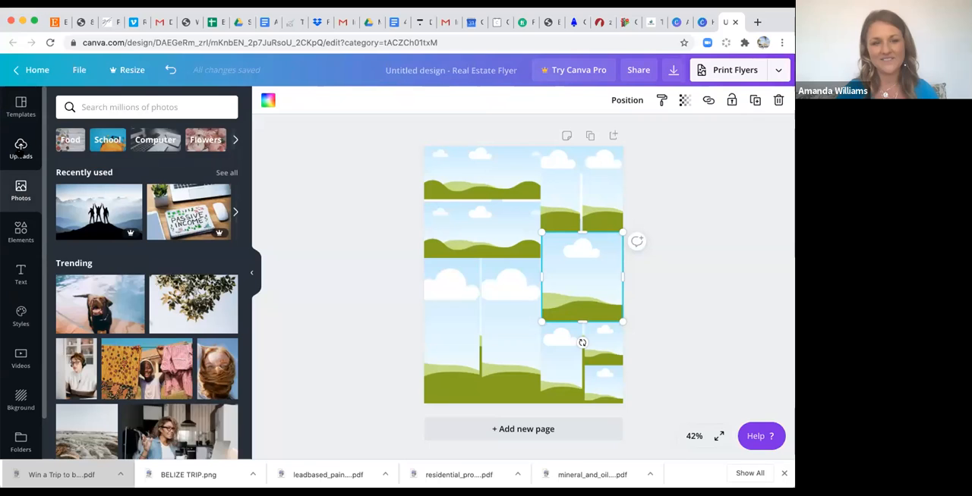
{"action": "left_click", "coordinate": [20, 154]}
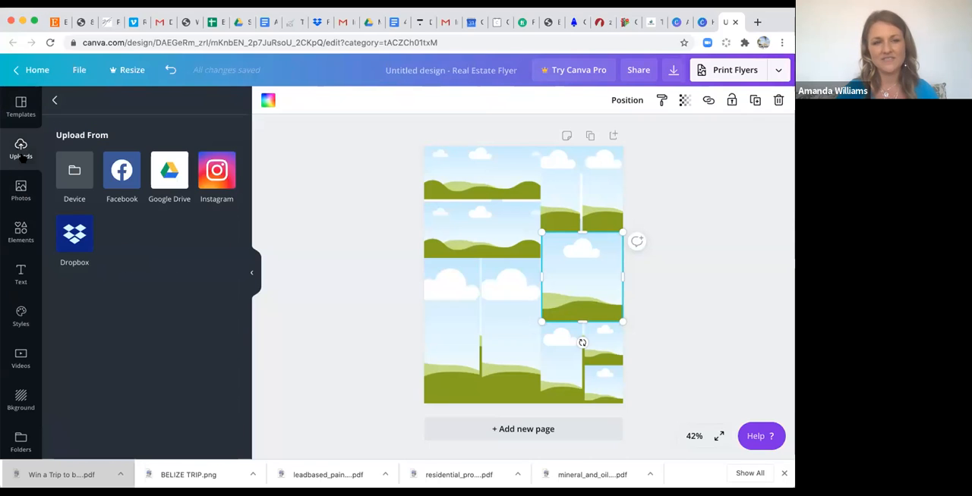
{"action": "left_click", "coordinate": [56, 100]}
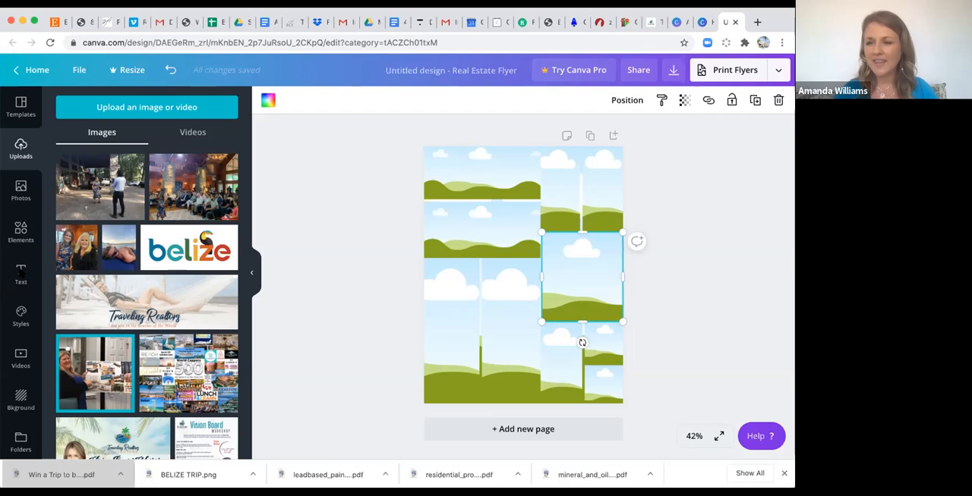
Add two copies of the "Cheers to the new year" font combination and move one to the page's upper edge.
{"action": "left_click", "coordinate": [20, 274]}
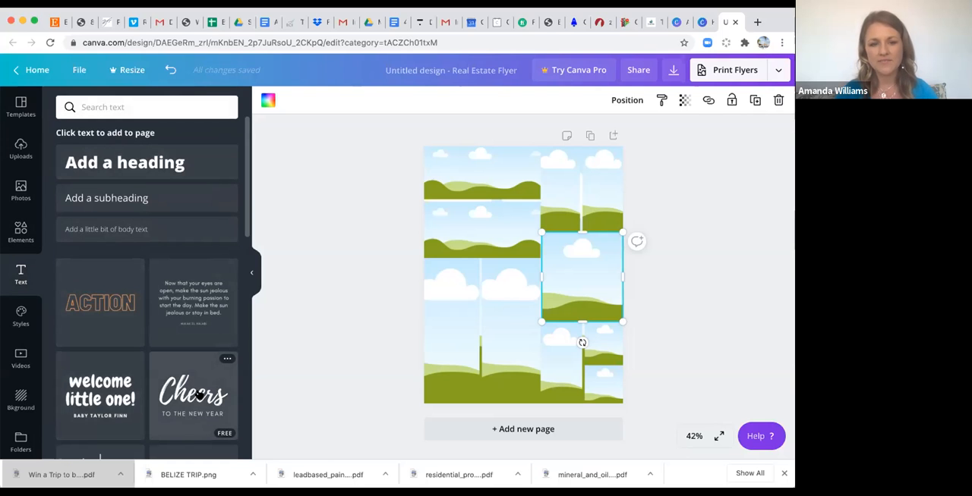
{"action": "left_click", "coordinate": [199, 394]}
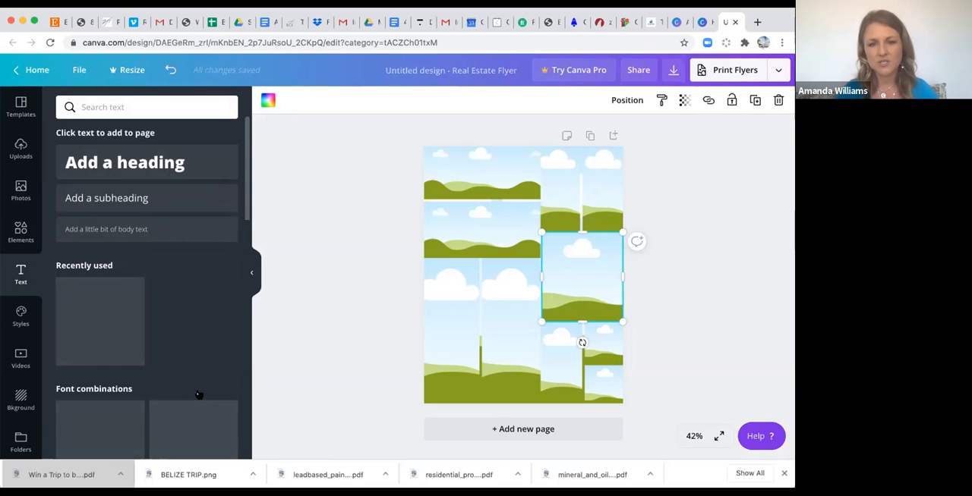
{"action": "left_click", "coordinate": [88, 317]}
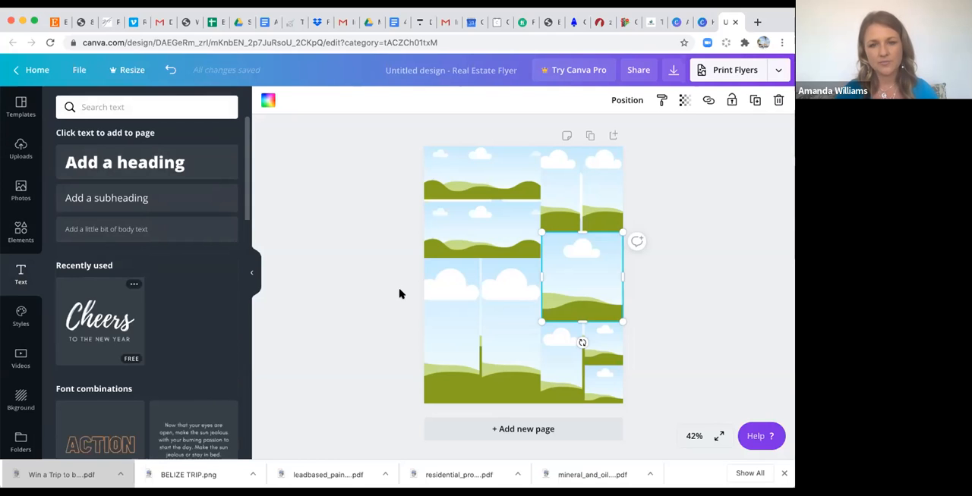
{"action": "left_click_drag", "start_coordinate": [458, 173], "coordinate": [505, 160]}
Replace the word "Cheers" with "Ha" in the heading of the mid-page text group.
{"action": "left_click", "coordinate": [529, 285]}
{"action": "double_click", "coordinate": [529, 285]}
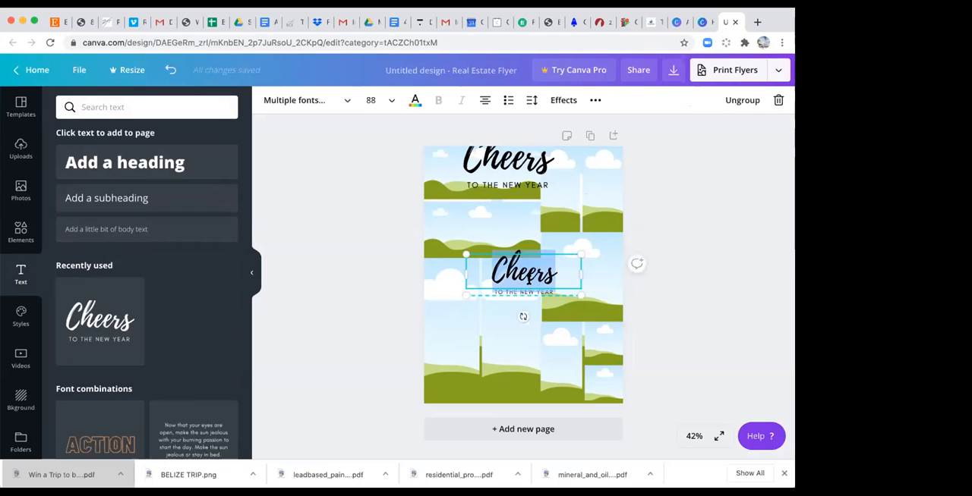
{"action": "type", "text": "Ha"}
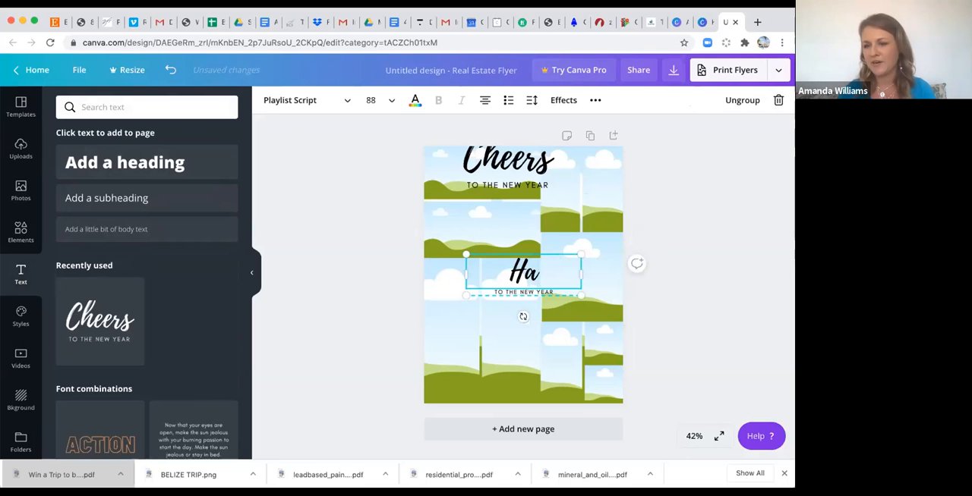
Delete the "Ha" heading from the mid-page text group and move the "Cheers" text group over the upper-left grid.
{"action": "key", "text": "Escape"}
{"action": "left_click", "coordinate": [531, 275]}
{"action": "key", "text": "Delete"}
{"action": "left_click", "coordinate": [511, 151]}
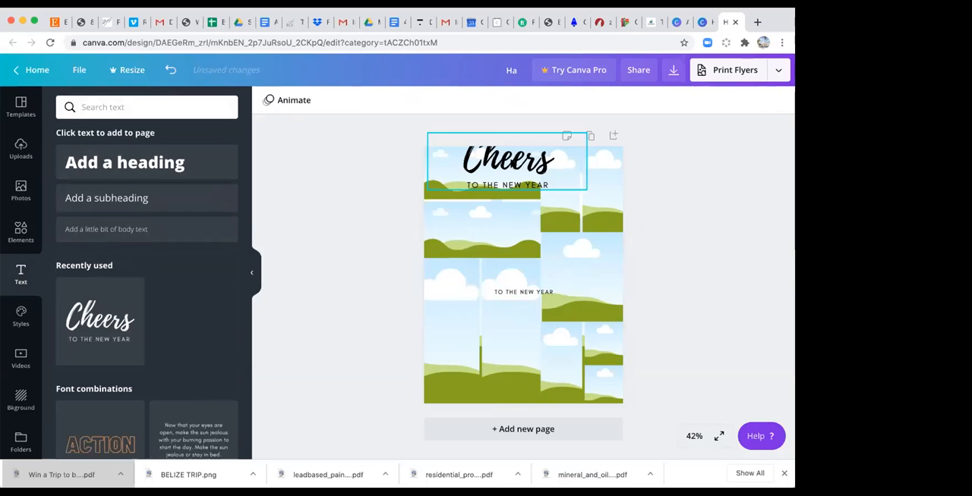
{"action": "left_click_drag", "start_coordinate": [480, 175], "coordinate": [453, 187]}
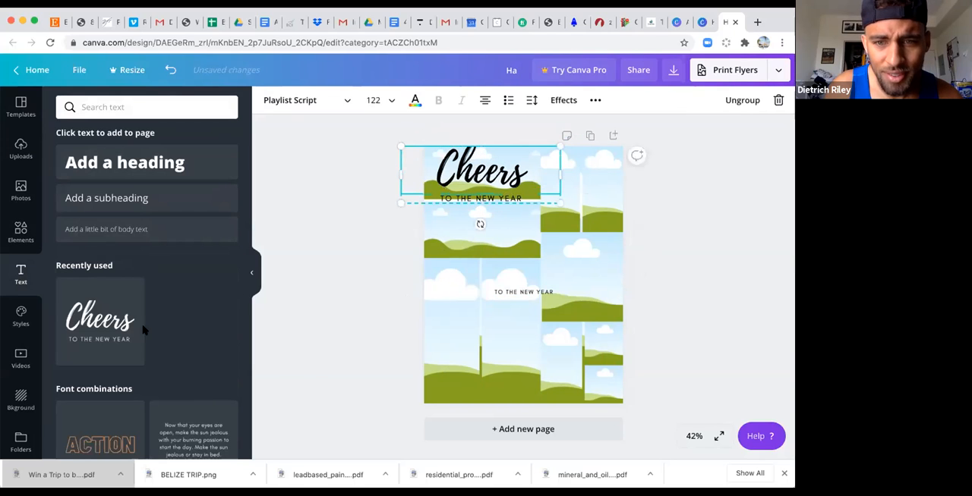
Look through the available font combinations.
{"action": "scroll", "coordinate": [113, 349], "scroll_direction": "down", "scroll_amount": 5}
{"action": "scroll", "coordinate": [114, 349], "scroll_direction": "down", "scroll_amount": 2}
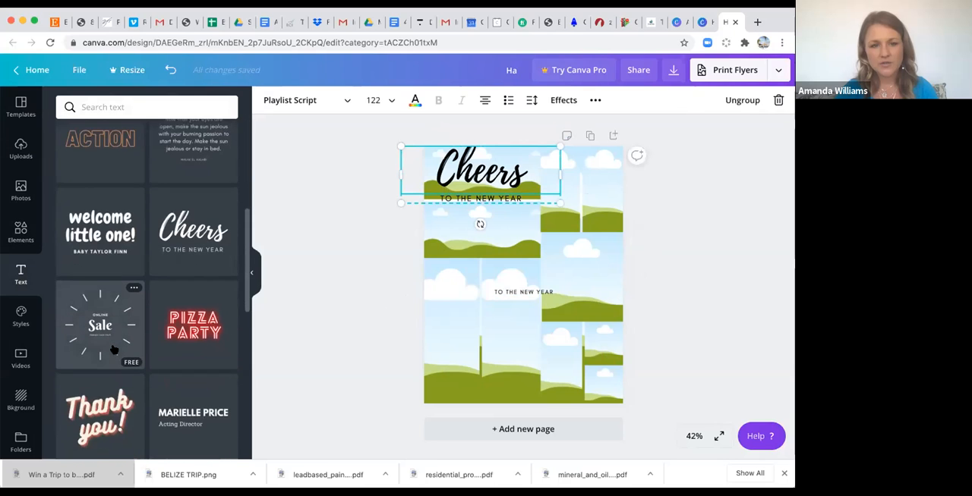
{"action": "scroll", "coordinate": [114, 350], "scroll_direction": "down", "scroll_amount": 1}
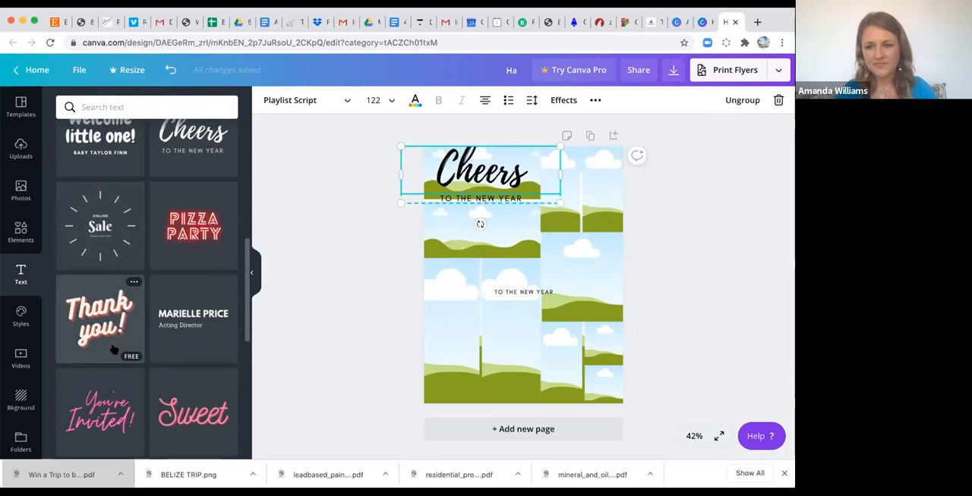
{"action": "scroll", "coordinate": [112, 350], "scroll_direction": "down", "scroll_amount": 1}
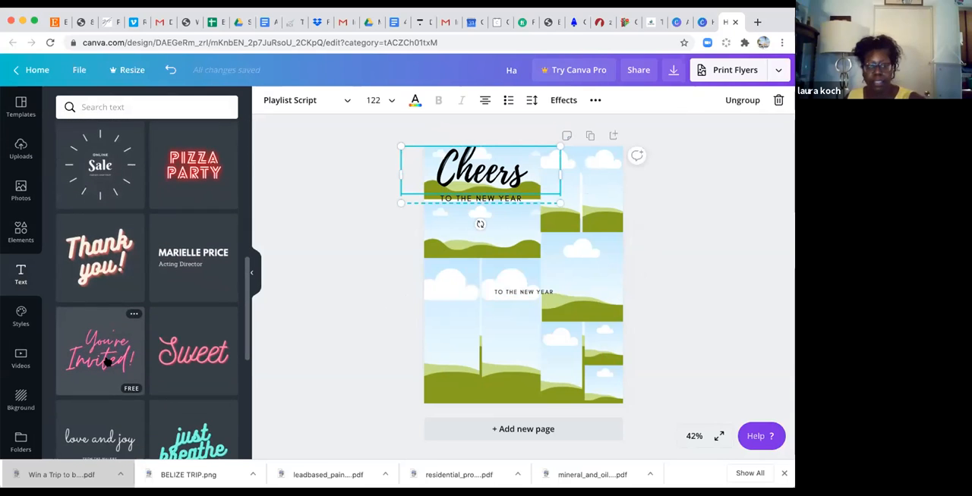
{"action": "scroll", "coordinate": [125, 365], "scroll_direction": "down", "scroll_amount": 3}
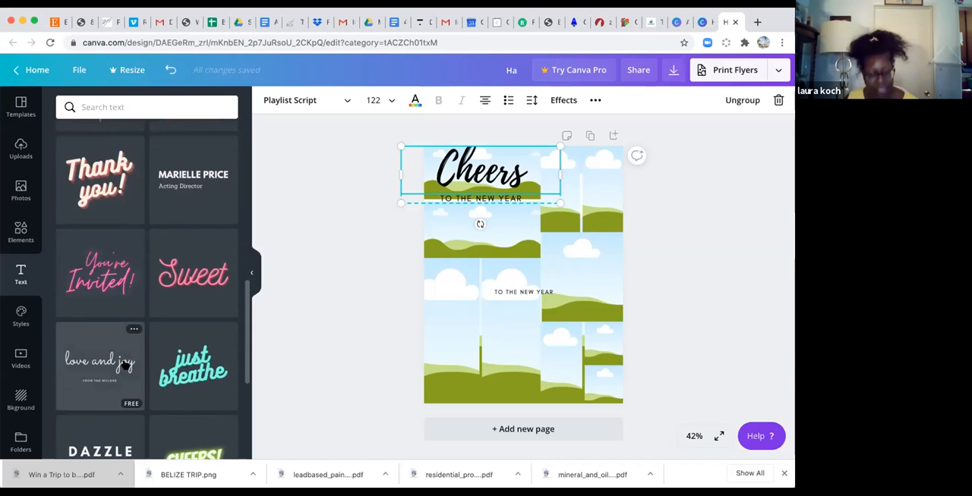
{"action": "scroll", "coordinate": [125, 365], "scroll_direction": "down", "scroll_amount": 2}
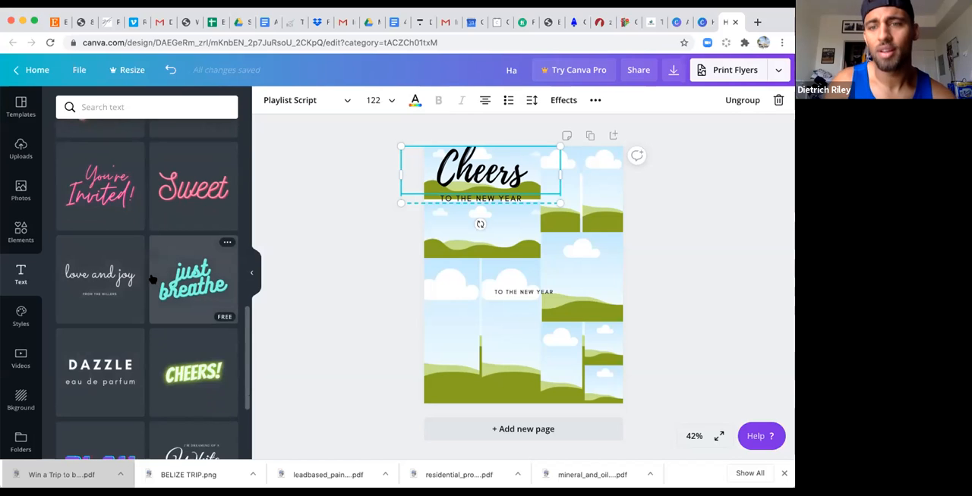
{"action": "scroll", "coordinate": [152, 280], "scroll_direction": "down", "scroll_amount": 4}
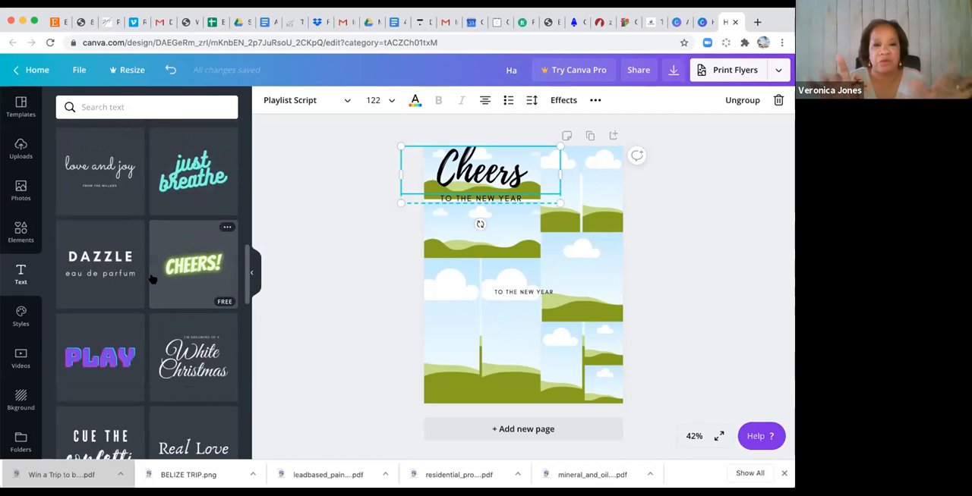
{"action": "scroll", "coordinate": [153, 277], "scroll_direction": "up", "scroll_amount": 2}
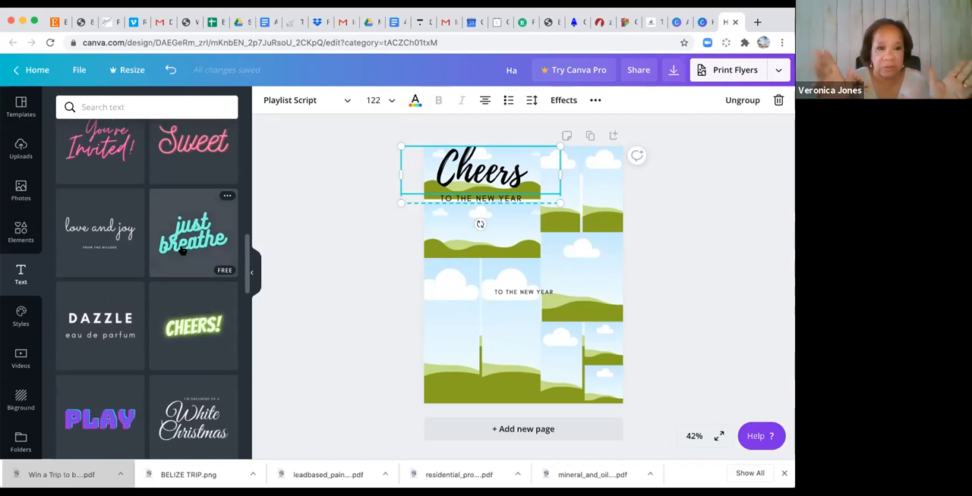
Search the text styles for "Love".
{"action": "left_click", "coordinate": [130, 106]}
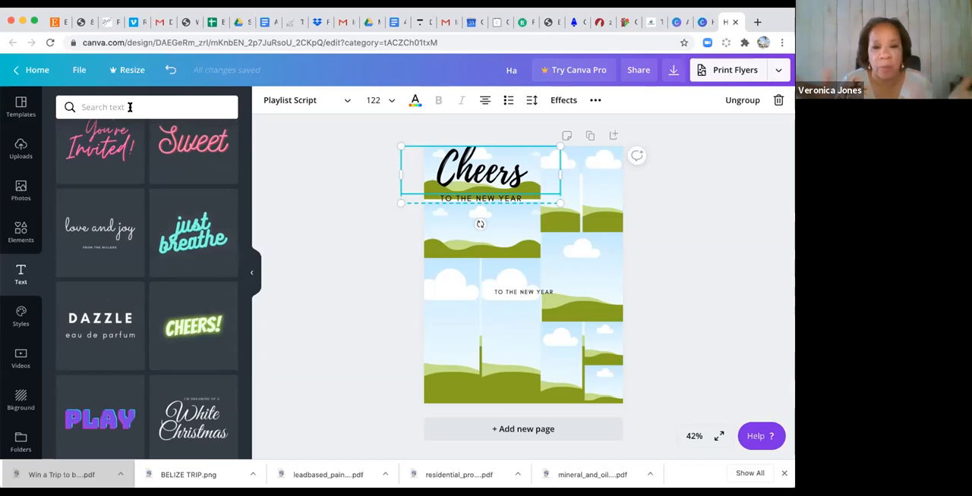
{"action": "type", "text": "Love"}
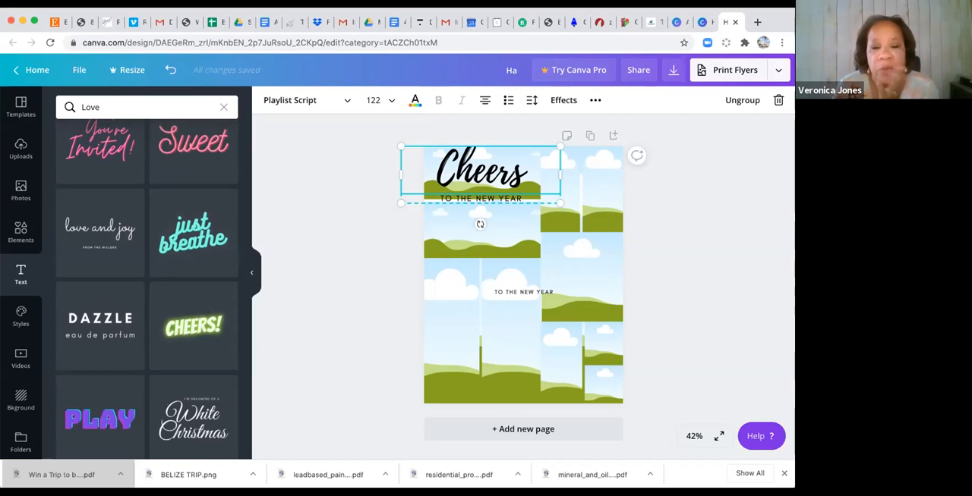
{"action": "key", "text": "Return"}
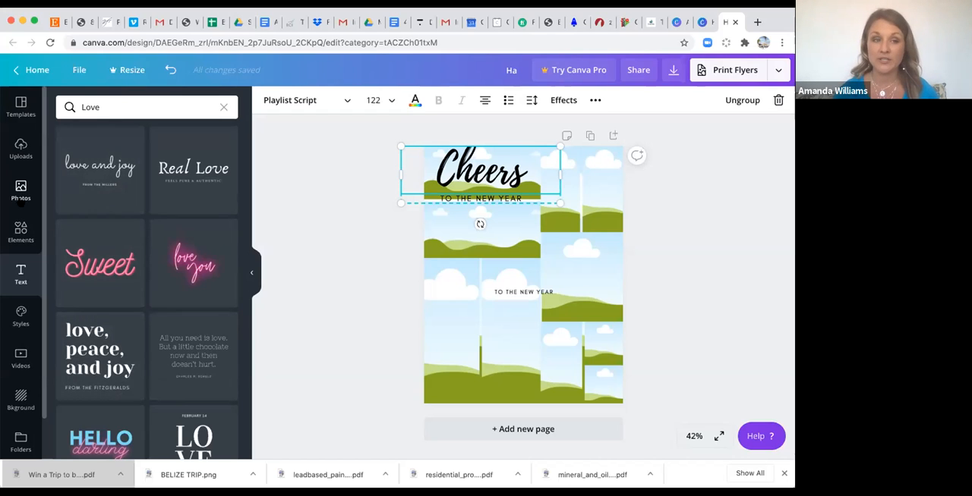
Search the stock photos for "Belize" and place the sea turtle photo in the upper-left grid's lower cell and the pier photo in the single-cell grid.
{"action": "left_click", "coordinate": [21, 195]}
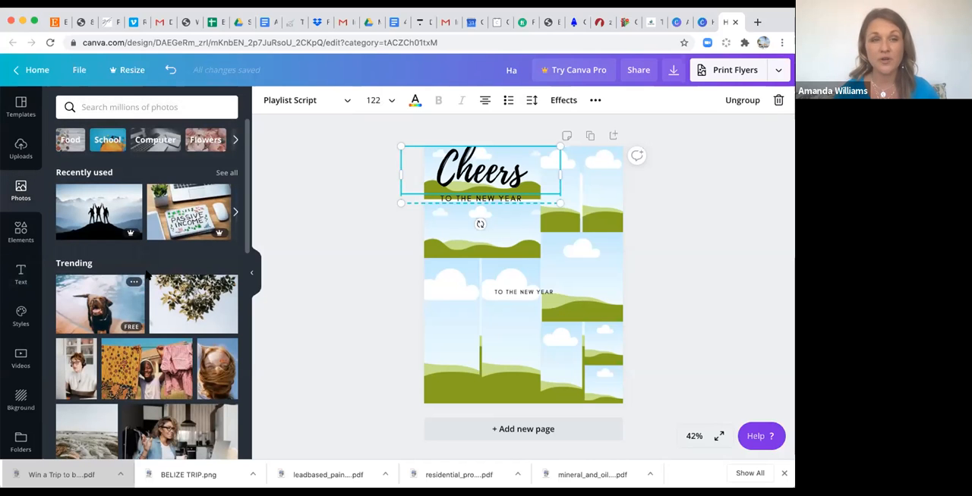
{"action": "left_click", "coordinate": [162, 107]}
{"action": "type", "text": "Beach"}
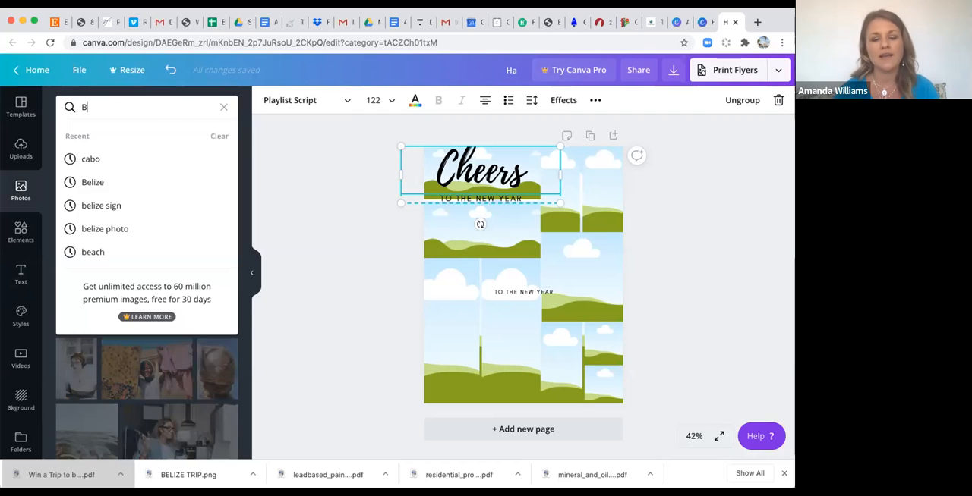
{"action": "key", "text": "BackSpace"}
{"action": "key", "text": "BackSpace"}
{"action": "key", "text": "BackSpace"}
{"action": "key", "text": "BackSpace"}
{"action": "key", "text": "BackSpace"}
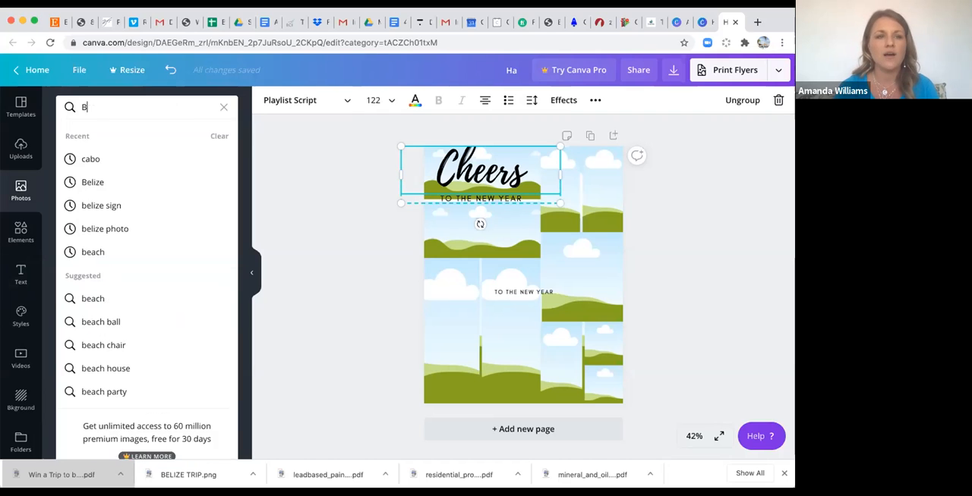
{"action": "type", "text": "Belize"}
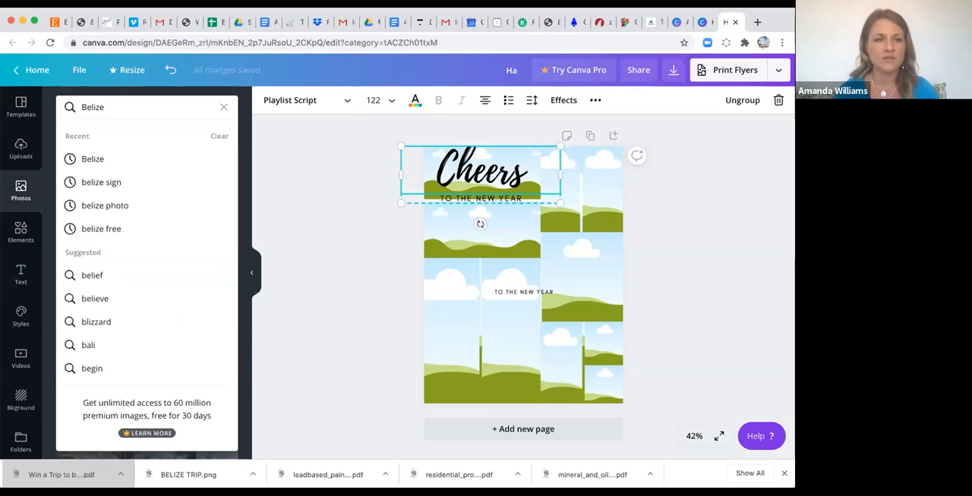
{"action": "key", "text": "Return"}
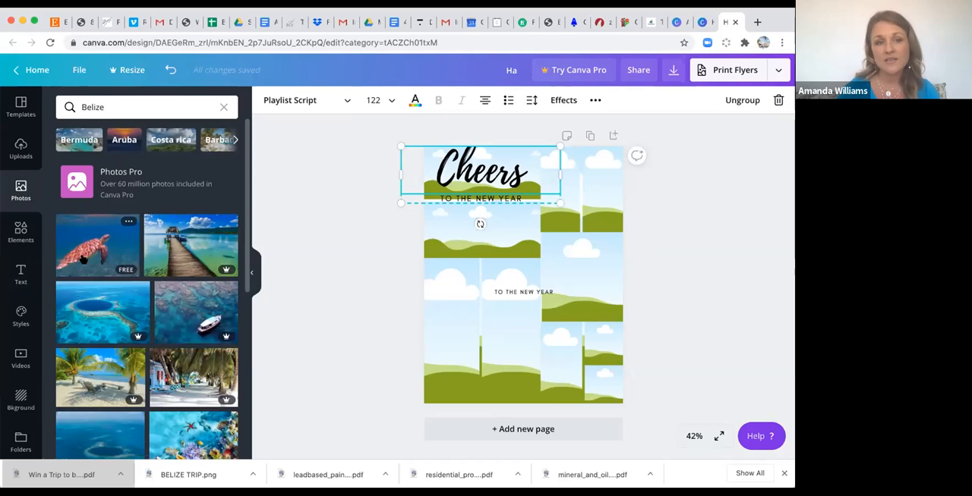
{"action": "left_click_drag", "start_coordinate": [121, 275], "coordinate": [466, 230]}
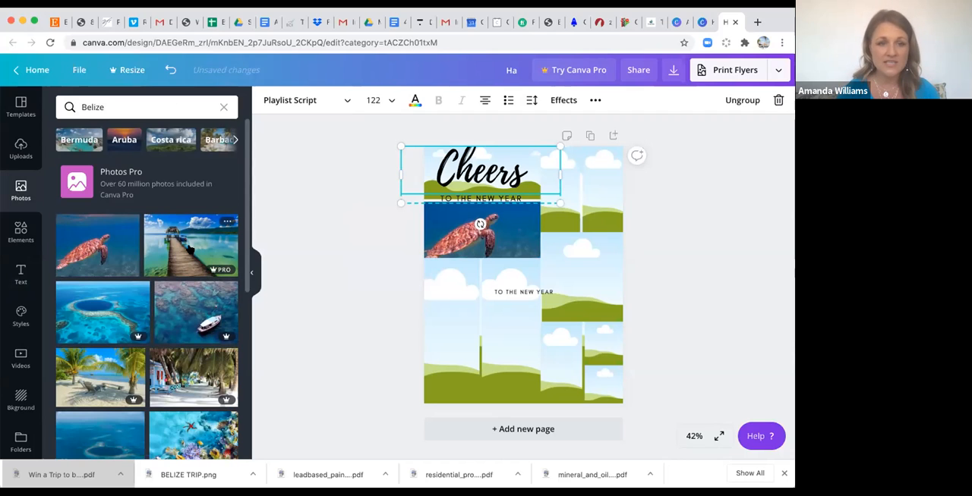
{"action": "left_click_drag", "start_coordinate": [493, 269], "coordinate": [577, 269]}
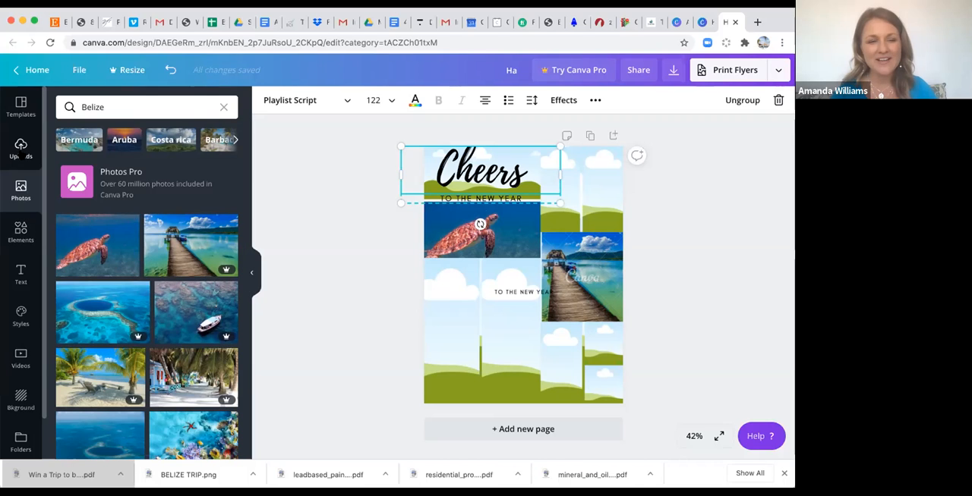
Fill both cells of the upper-right grid with uploaded photos of couples, using the red X backdrop photo in the left cell.
{"action": "left_click", "coordinate": [21, 152]}
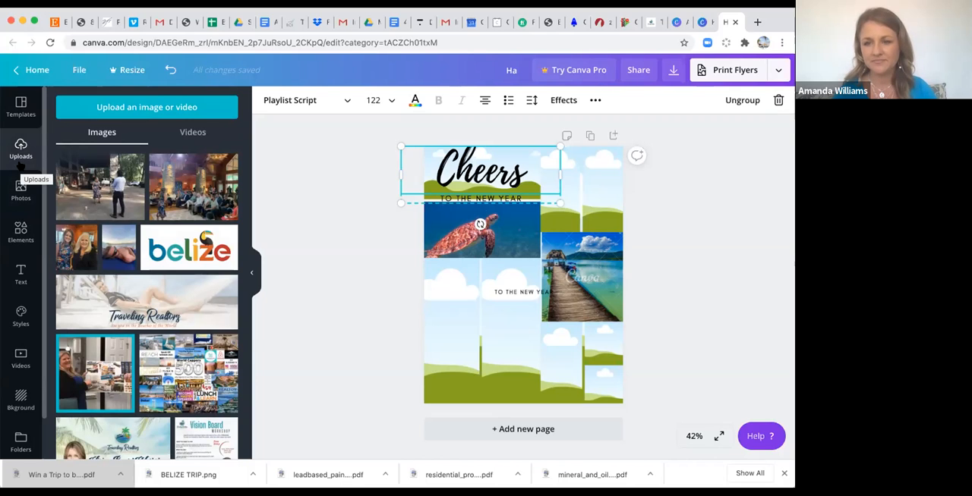
{"action": "scroll", "coordinate": [111, 377], "scroll_direction": "down", "scroll_amount": 5}
{"action": "scroll", "coordinate": [110, 377], "scroll_direction": "down", "scroll_amount": 4}
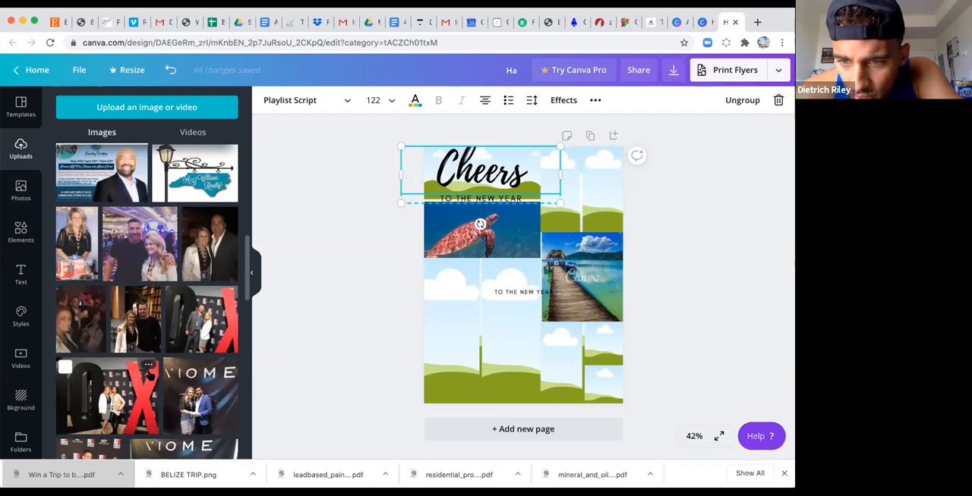
{"action": "left_click_drag", "start_coordinate": [199, 254], "coordinate": [590, 190]}
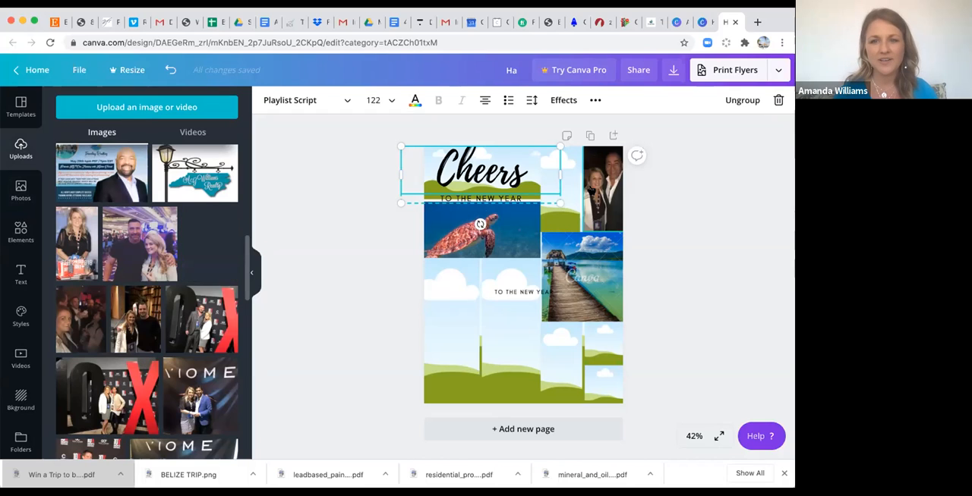
{"action": "left_click_drag", "start_coordinate": [555, 218], "coordinate": [569, 200]}
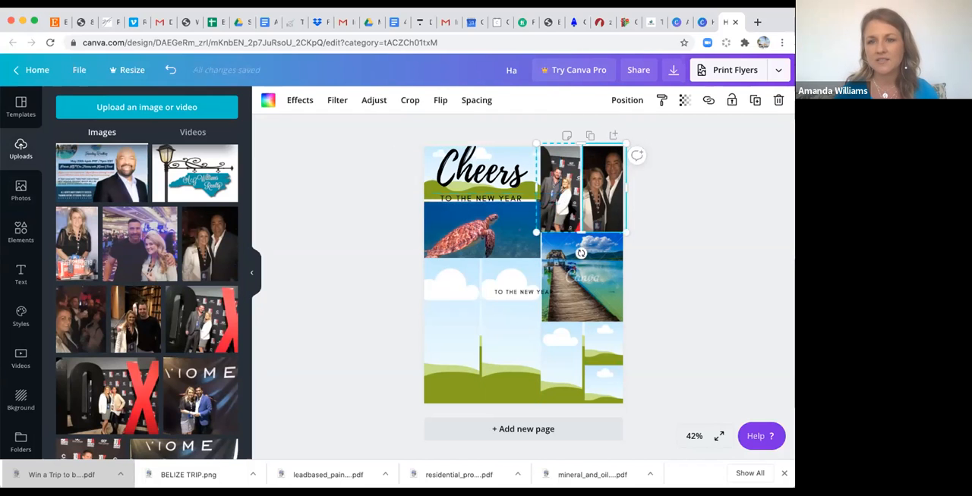
Shrink the upper-right photo grid and enlarge it back to meet the pier photo.
{"action": "left_click_drag", "start_coordinate": [535, 232], "coordinate": [537, 192]}
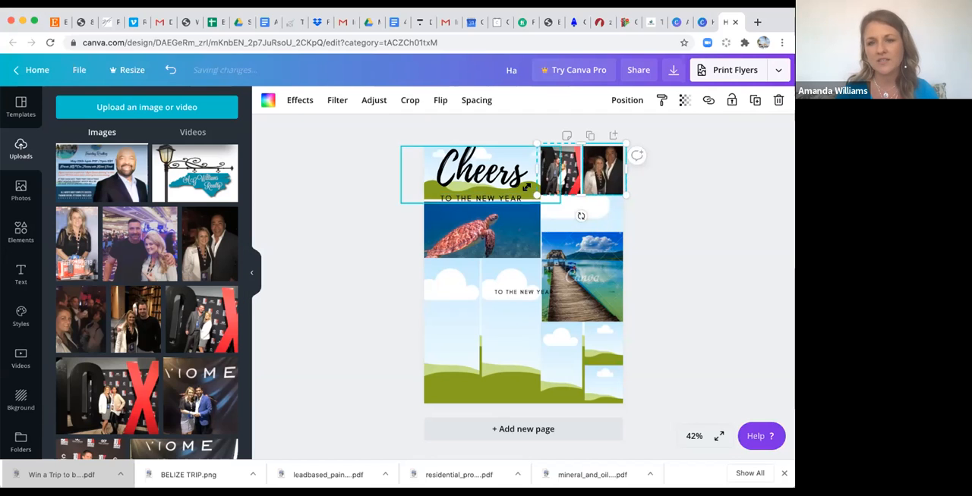
{"action": "left_click_drag", "start_coordinate": [536, 196], "coordinate": [536, 231]}
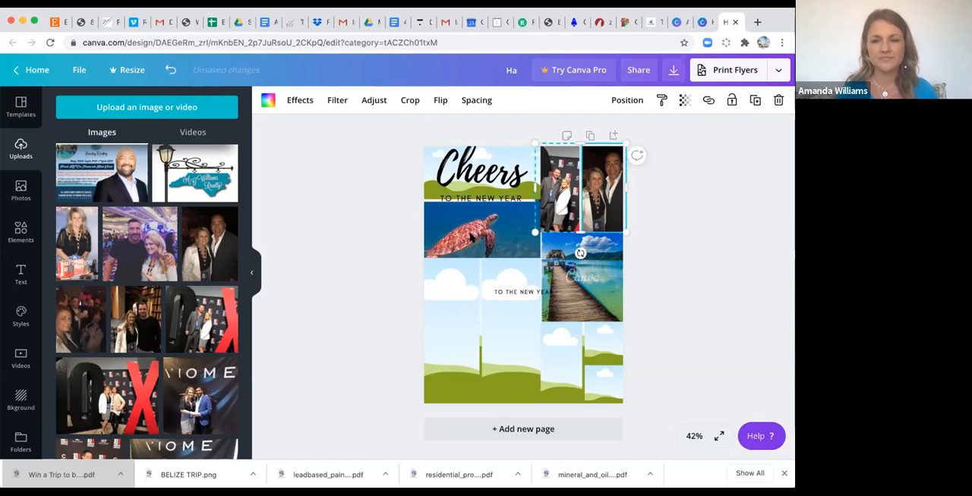
{"action": "left_click", "coordinate": [347, 296]}
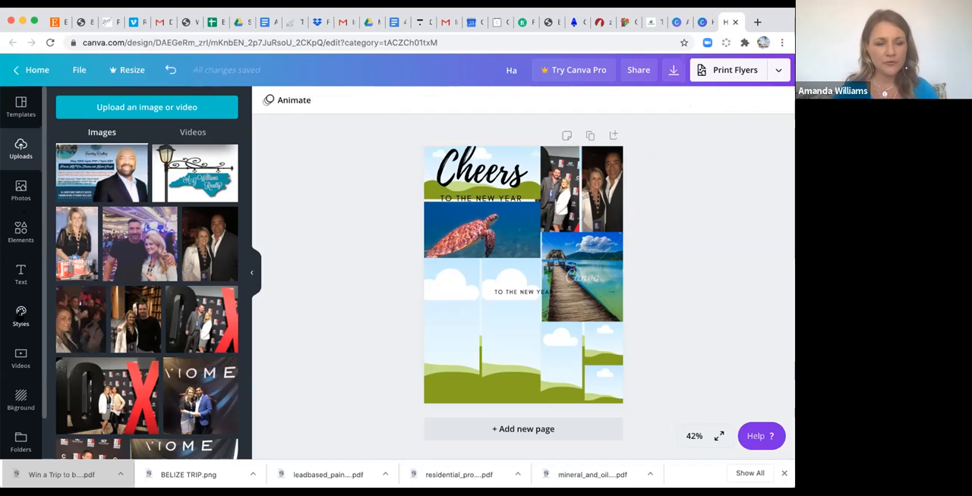
Look over the style sets, clear the "Grids" search in the elements, and browse the icon and illustration collections.
{"action": "left_click", "coordinate": [20, 315]}
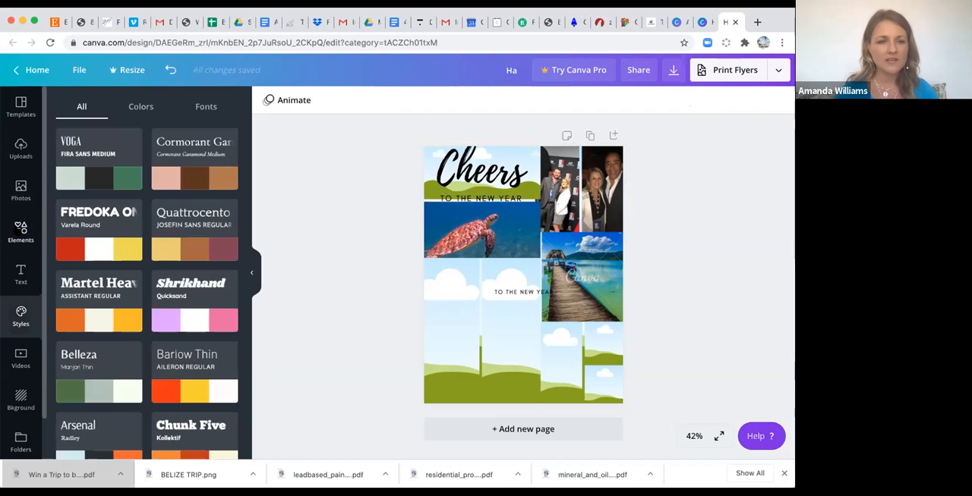
{"action": "left_click", "coordinate": [20, 232]}
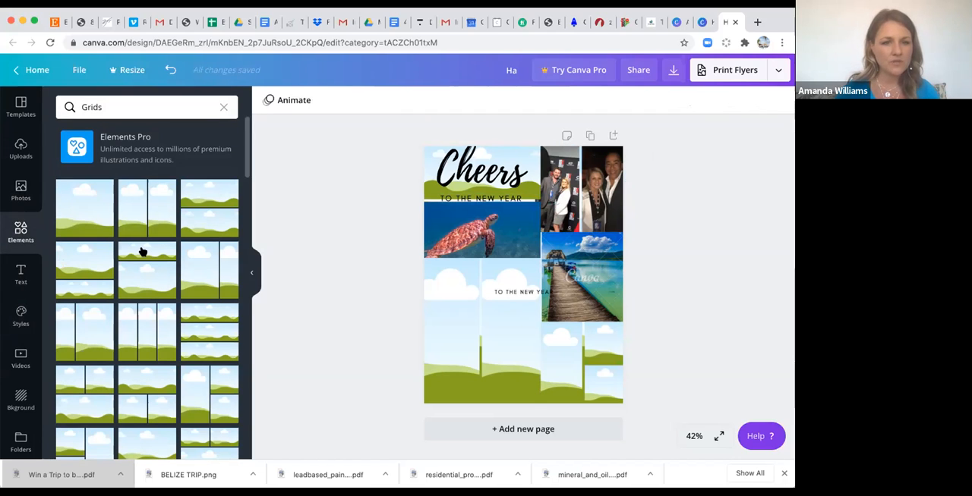
{"action": "left_click", "coordinate": [221, 109]}
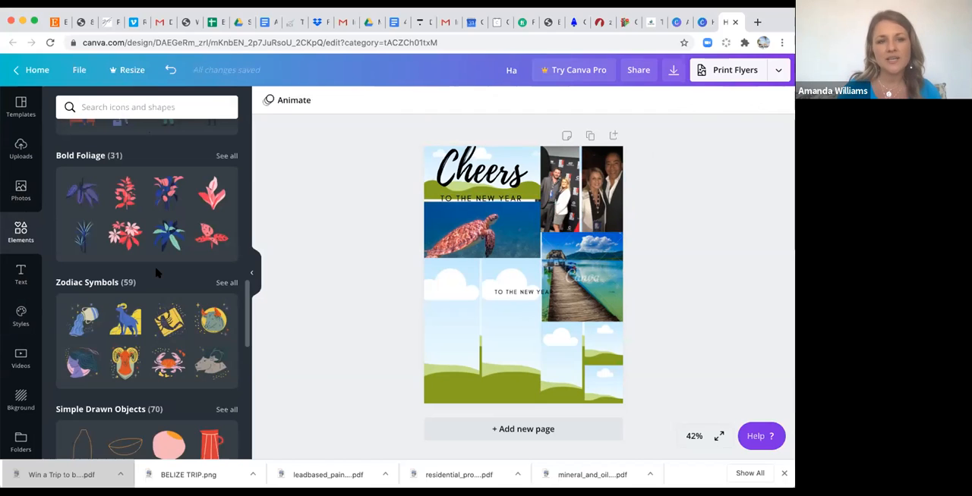
{"action": "scroll", "coordinate": [118, 243], "scroll_direction": "up", "scroll_amount": 10}
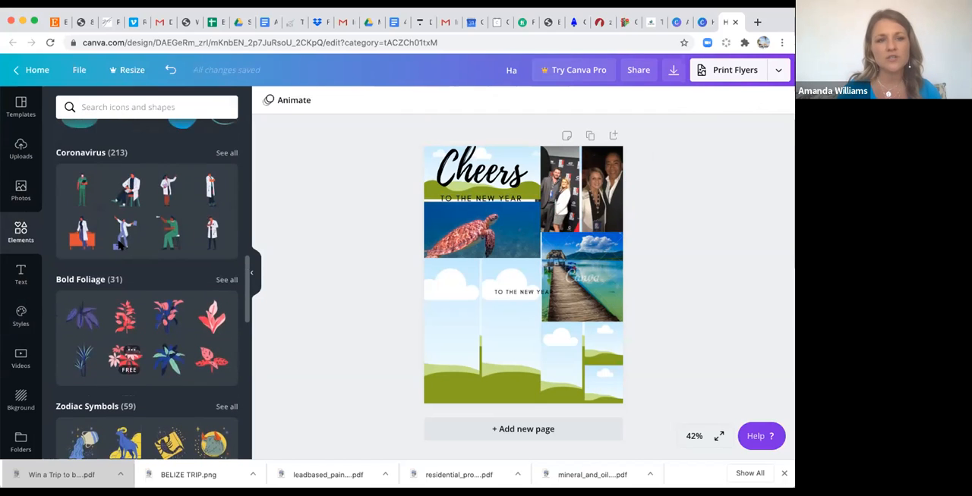
Add a circular frame over the middle of the flyer and fill it with the uploaded realty sign logo.
{"action": "scroll", "coordinate": [118, 245], "scroll_direction": "up", "scroll_amount": 1}
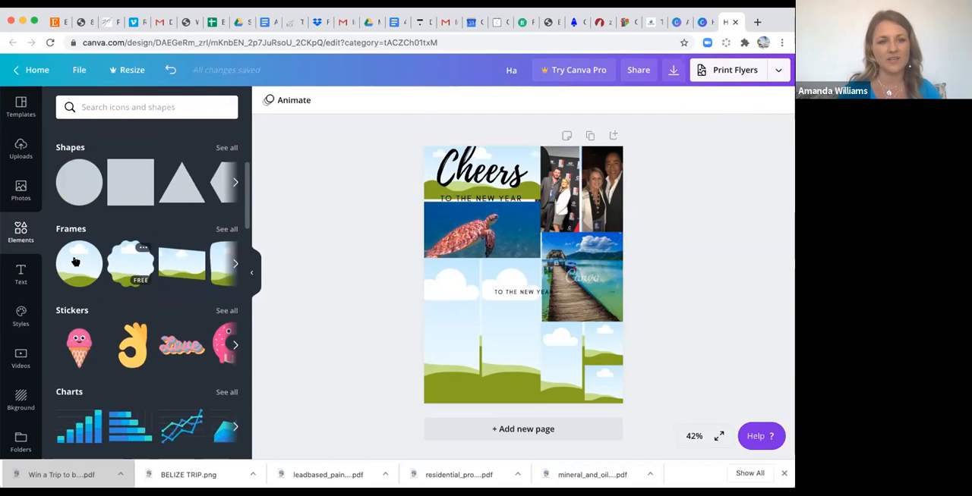
{"action": "left_click_drag", "start_coordinate": [73, 267], "coordinate": [493, 249]}
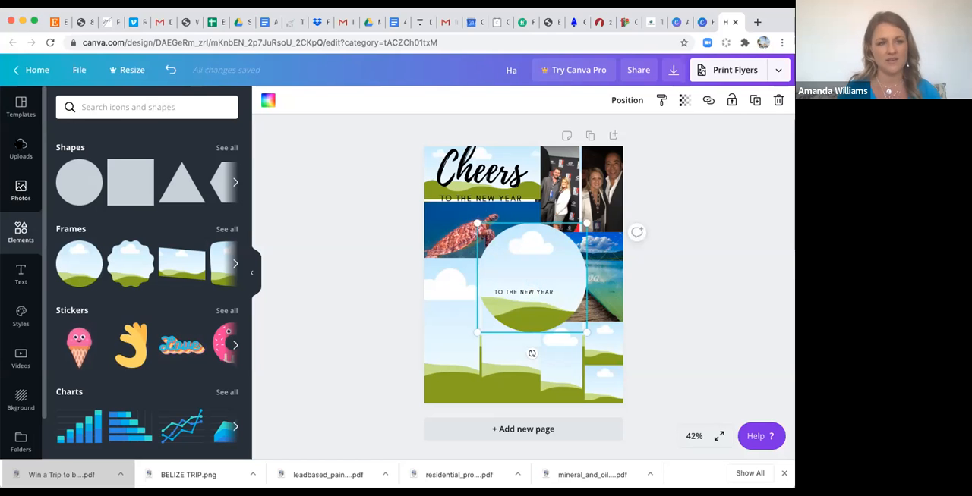
{"action": "left_click", "coordinate": [21, 148]}
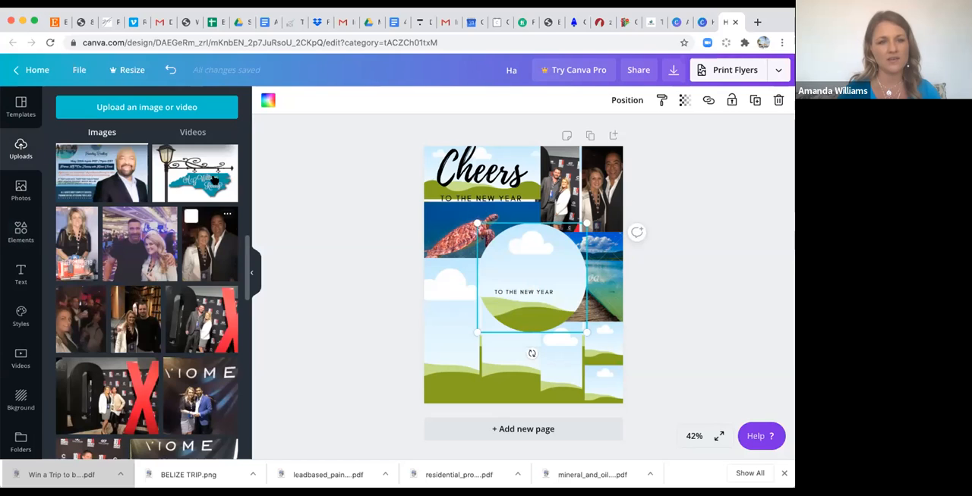
{"action": "left_click_drag", "start_coordinate": [195, 173], "coordinate": [533, 277]}
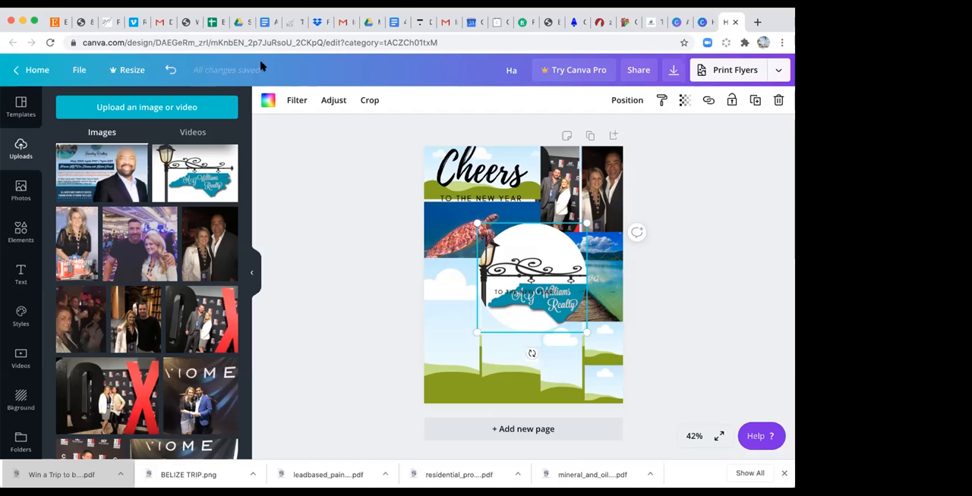
Leave the flyer and open the "Welcome To The Future Of Real Estate" collage from the full list of saved designs.
{"action": "left_click", "coordinate": [40, 70]}
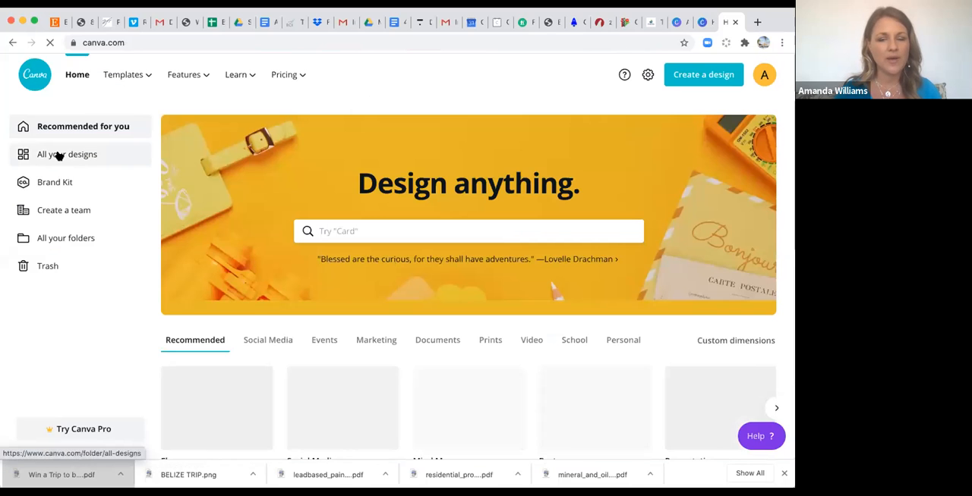
{"action": "left_click", "coordinate": [60, 155]}
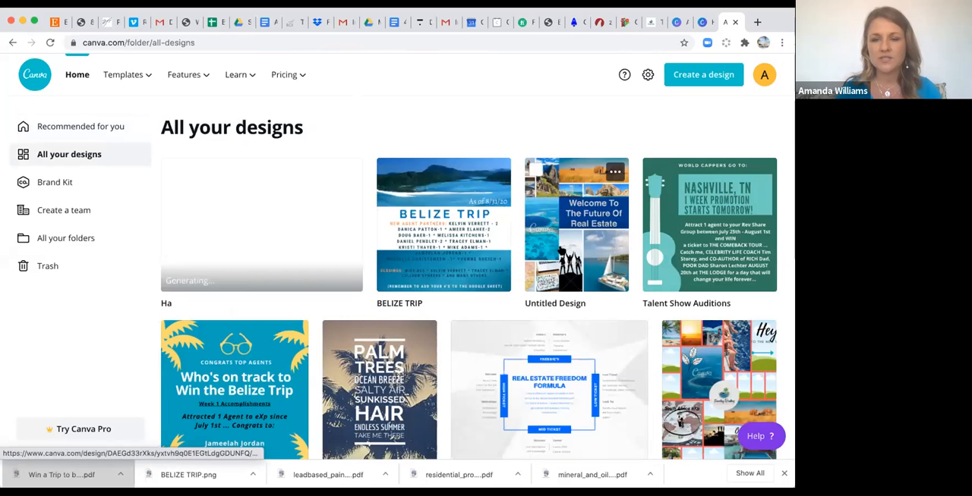
{"action": "left_click", "coordinate": [559, 249]}
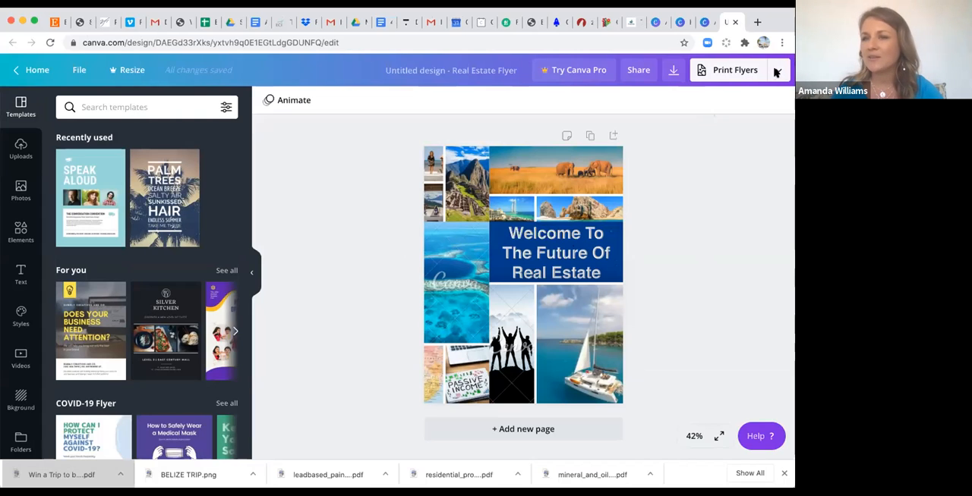
Review the download file types, keep PDF Print, and download the collage as a free watermarked draft.
{"action": "left_click", "coordinate": [776, 71]}
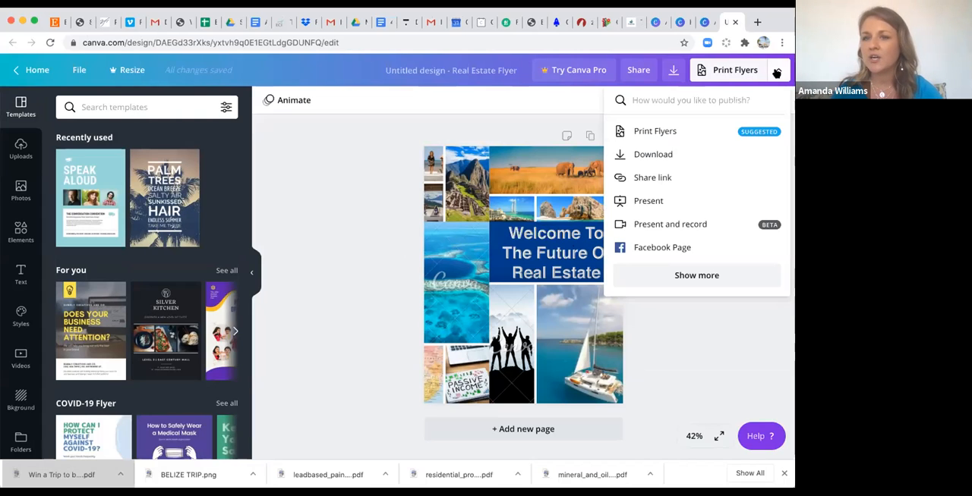
{"action": "left_click", "coordinate": [651, 155]}
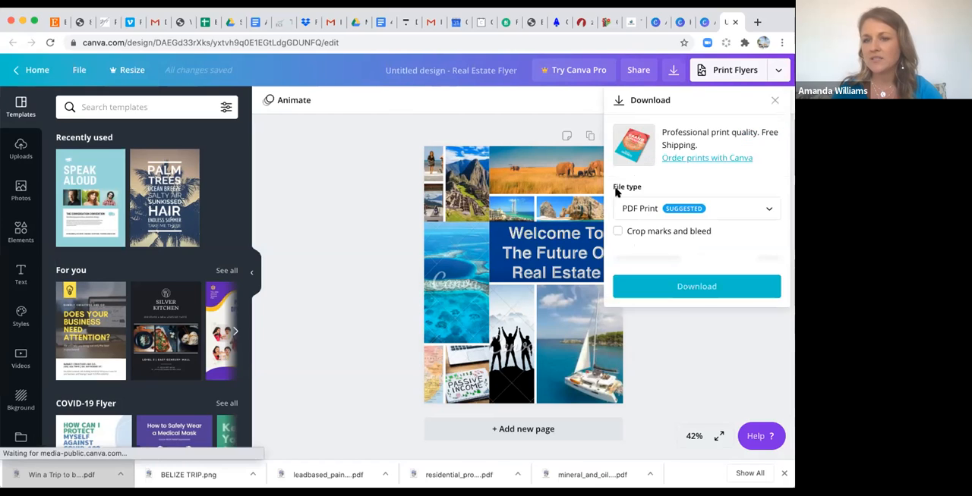
{"action": "left_click", "coordinate": [768, 211]}
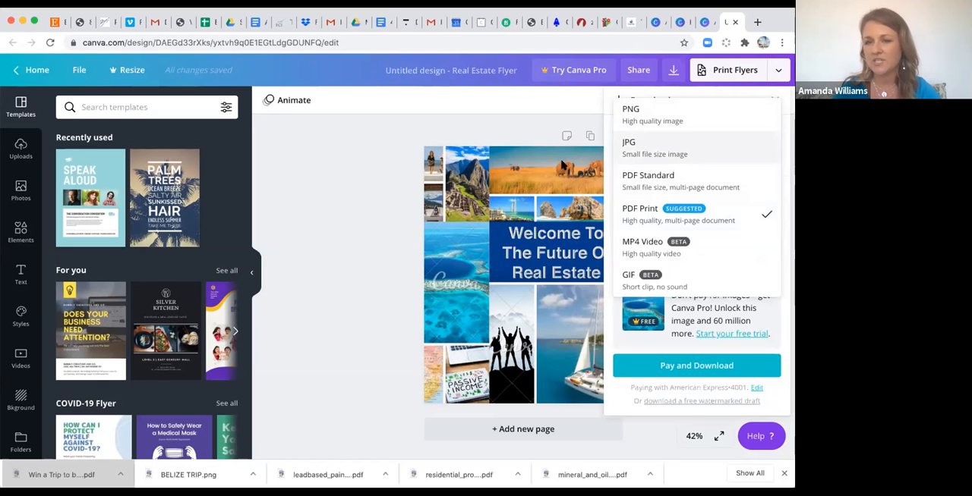
{"action": "left_click", "coordinate": [777, 70]}
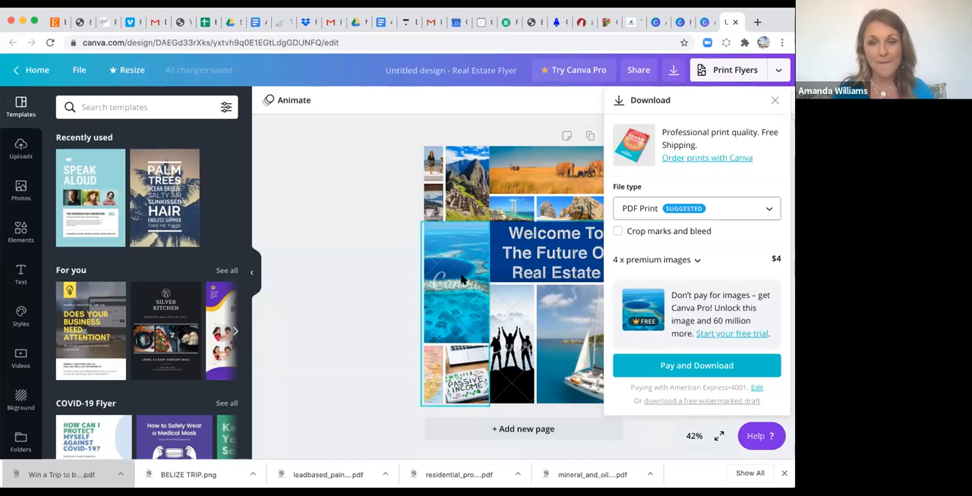
{"action": "left_click", "coordinate": [693, 402]}
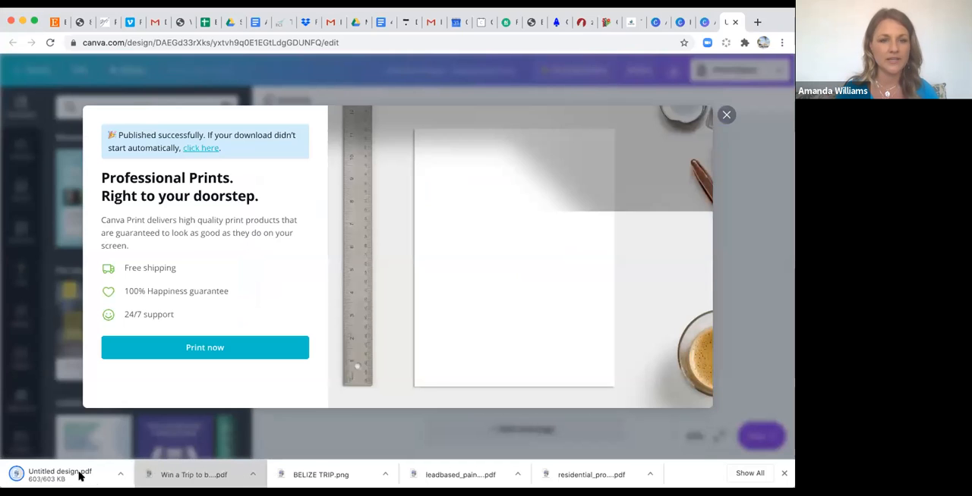
Open the downloaded Untitled design.pdf and look over the collage for watermarks on its photos.
{"action": "left_click", "coordinate": [61, 474]}
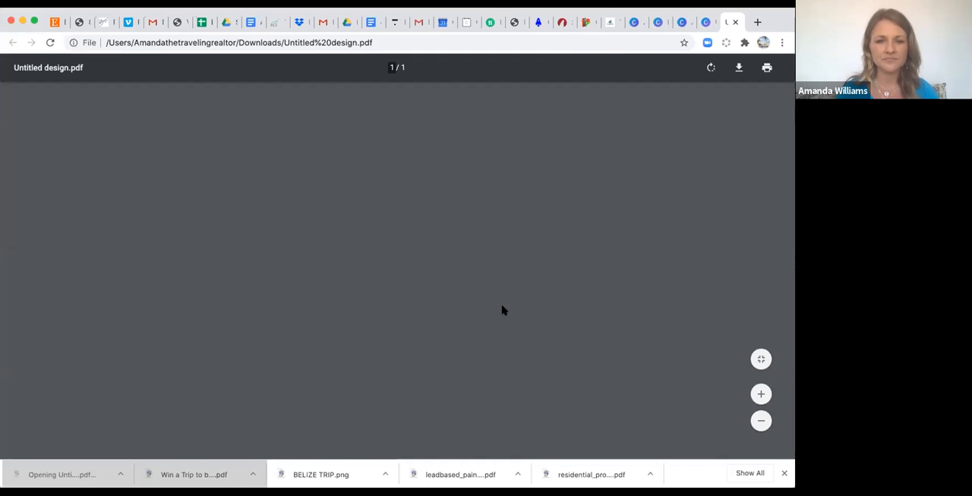
{"action": "scroll", "coordinate": [501, 315], "scroll_direction": "down", "scroll_amount": 3}
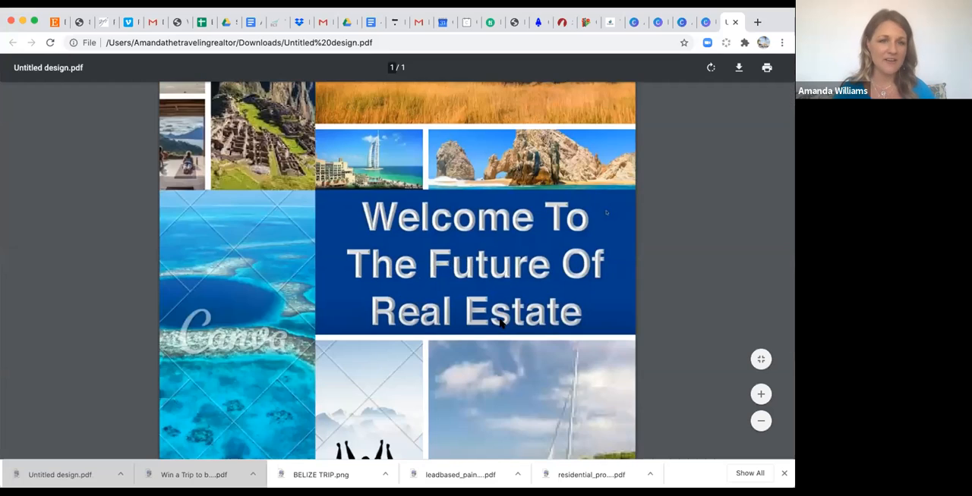
{"action": "scroll", "coordinate": [500, 325], "scroll_direction": "down", "scroll_amount": 5}
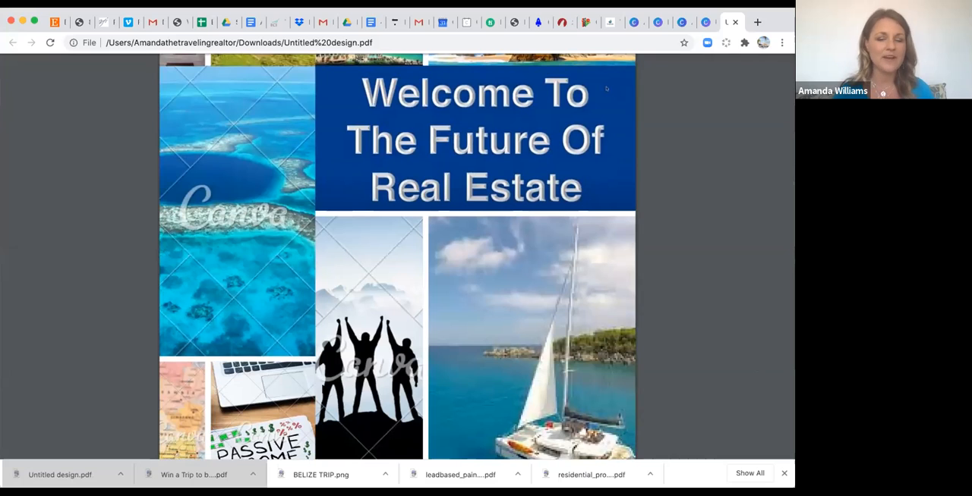
{"action": "scroll", "coordinate": [397, 258], "scroll_direction": "up", "scroll_amount": 5}
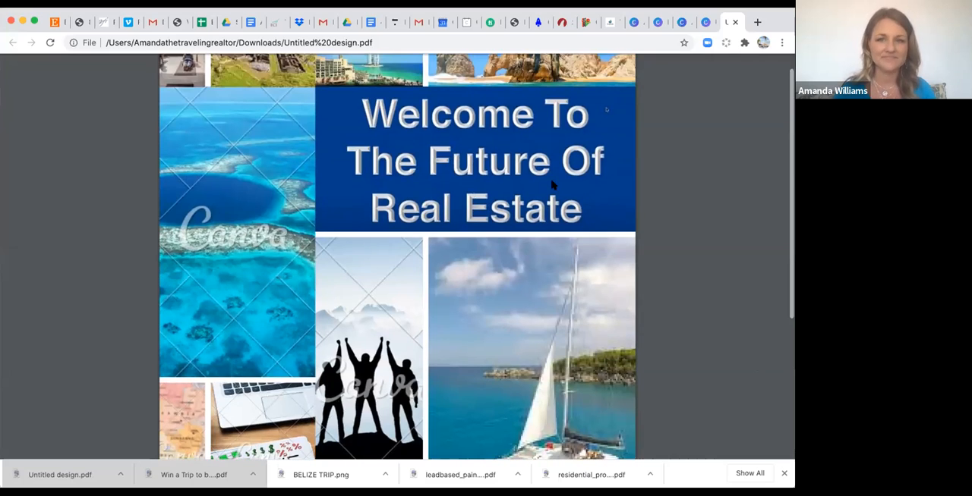
Return to the Canva design, dismiss the professional prints offer, and go back to the list of all designs.
{"action": "left_click", "coordinate": [703, 25]}
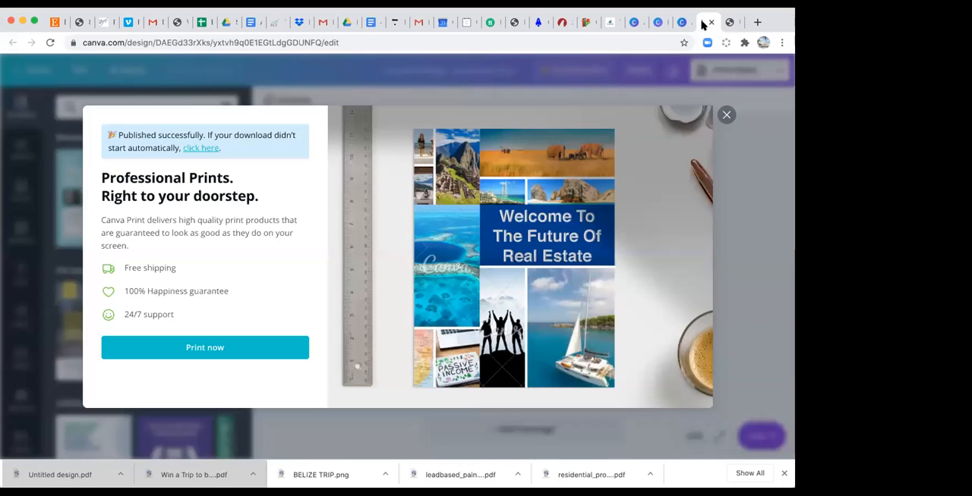
{"action": "left_click", "coordinate": [726, 115]}
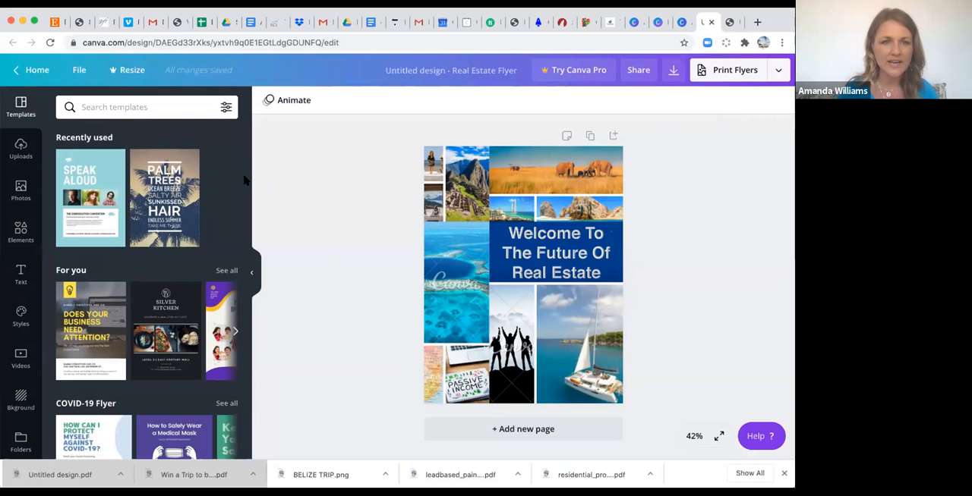
{"action": "left_click", "coordinate": [35, 71]}
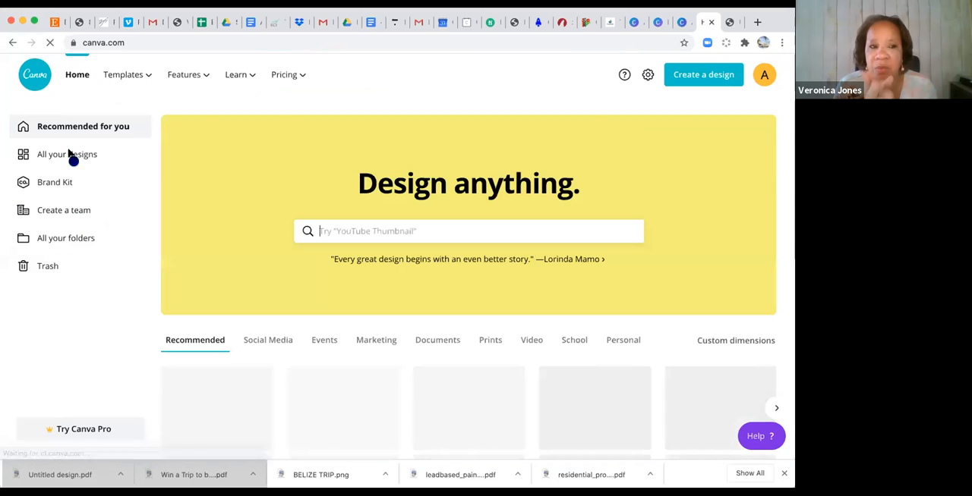
{"action": "left_click", "coordinate": [67, 155]}
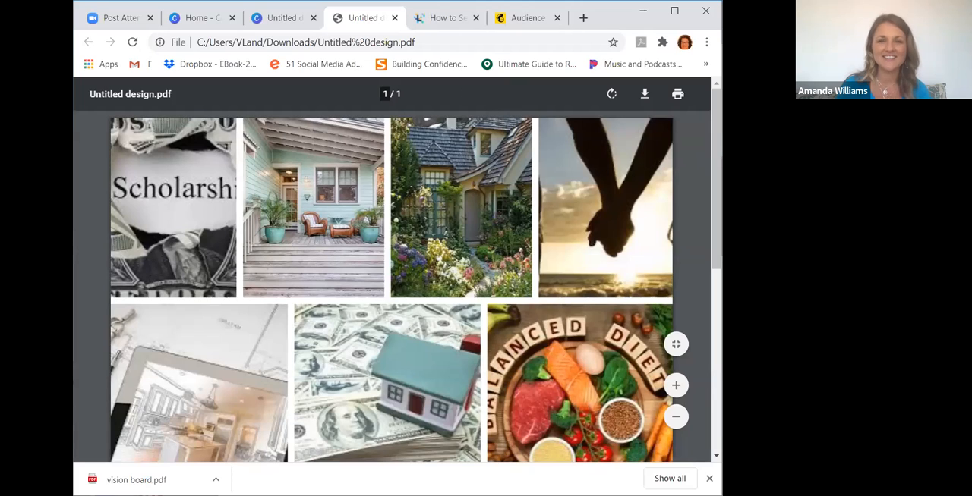
Look through the vision board collage in Untitled design.pdf from its first photo row down to the last.
{"action": "mouse_move", "coordinate": [715, 166]}
{"action": "left_mouse_down"}
{"action": "mouse_move", "coordinate": [715, 175]}
{"action": "mouse_move", "coordinate": [712, 161]}
{"action": "left_mouse_up"}
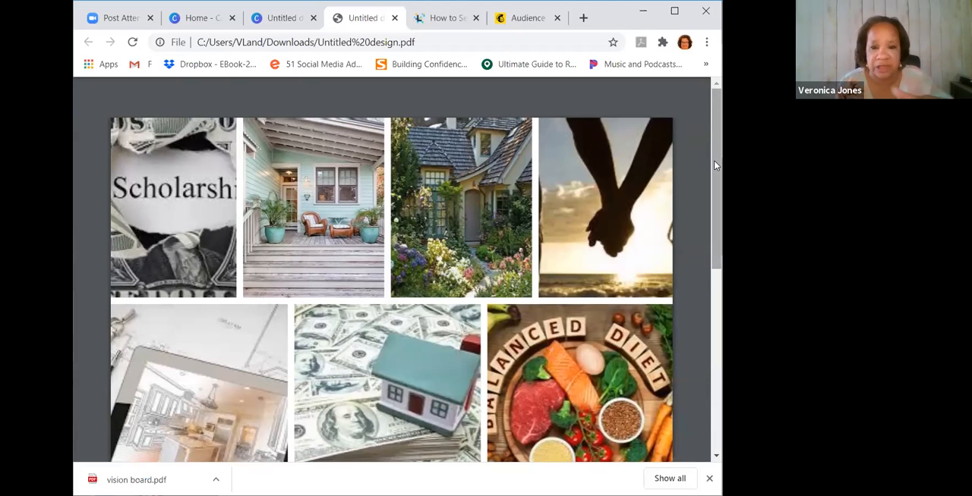
{"action": "left_click_drag", "start_coordinate": [718, 173], "coordinate": [717, 245]}
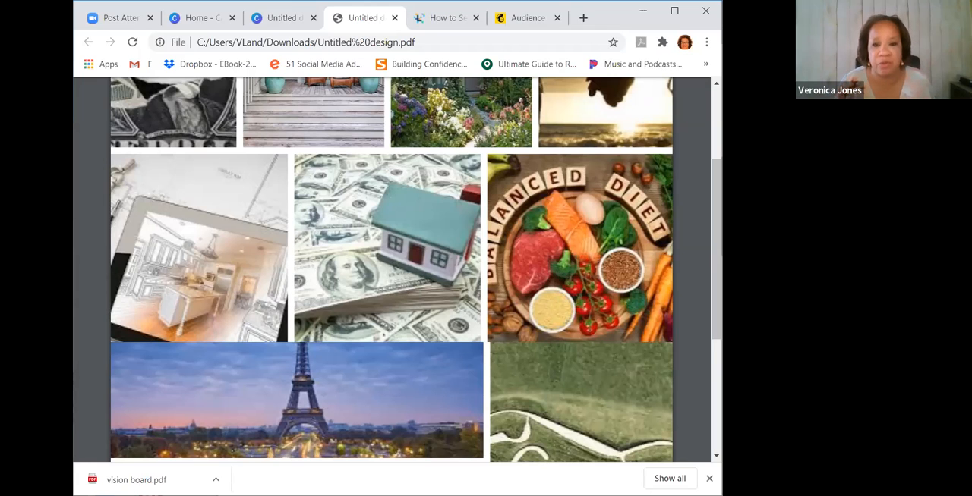
{"action": "left_click_drag", "start_coordinate": [713, 243], "coordinate": [715, 335]}
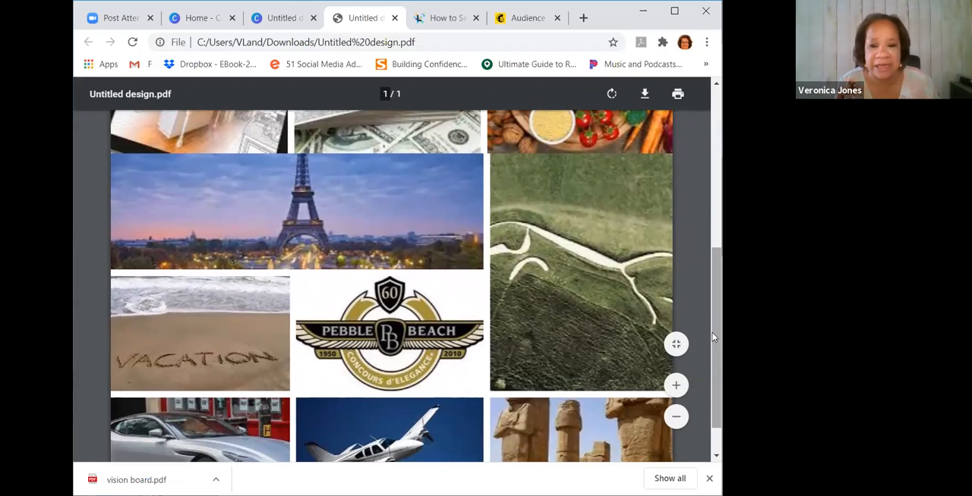
{"action": "left_click_drag", "start_coordinate": [712, 334], "coordinate": [718, 394]}
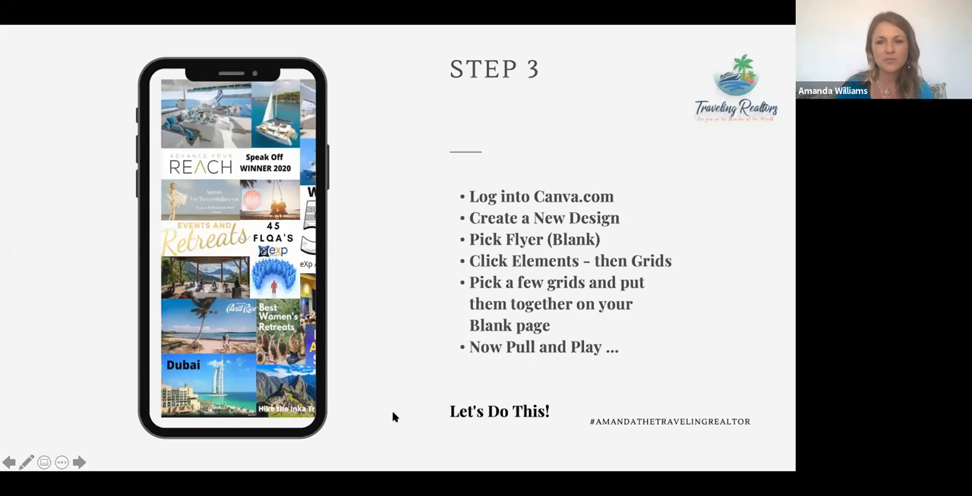
{"action": "left_click", "coordinate": [393, 418]}
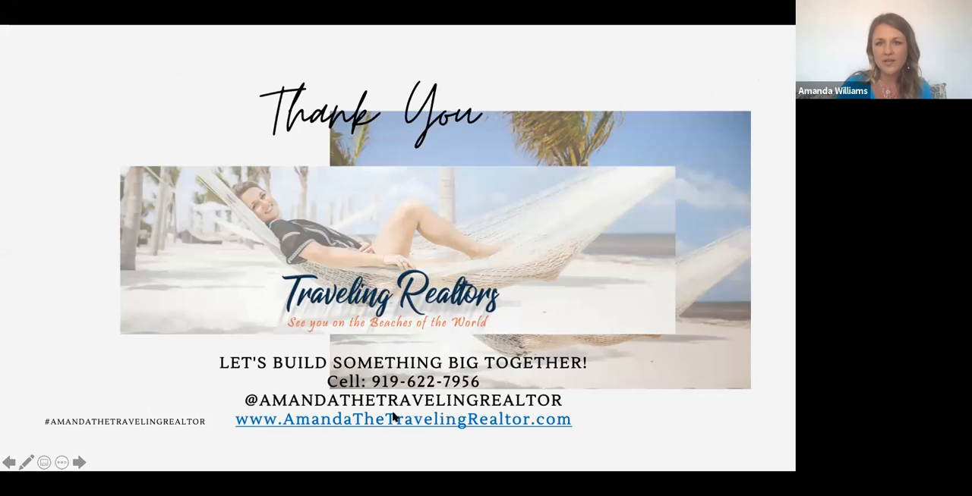